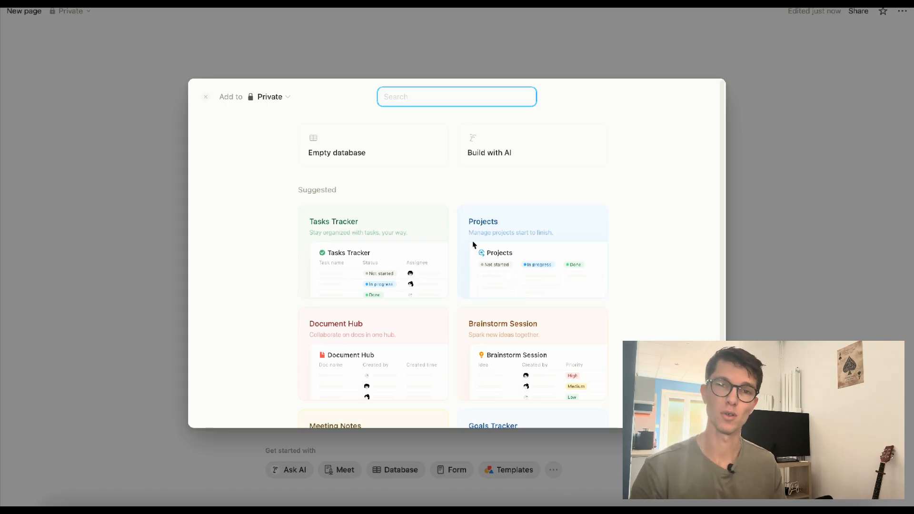
Create a new empty table database and rename its Name property to Tasks
click(408, 145)
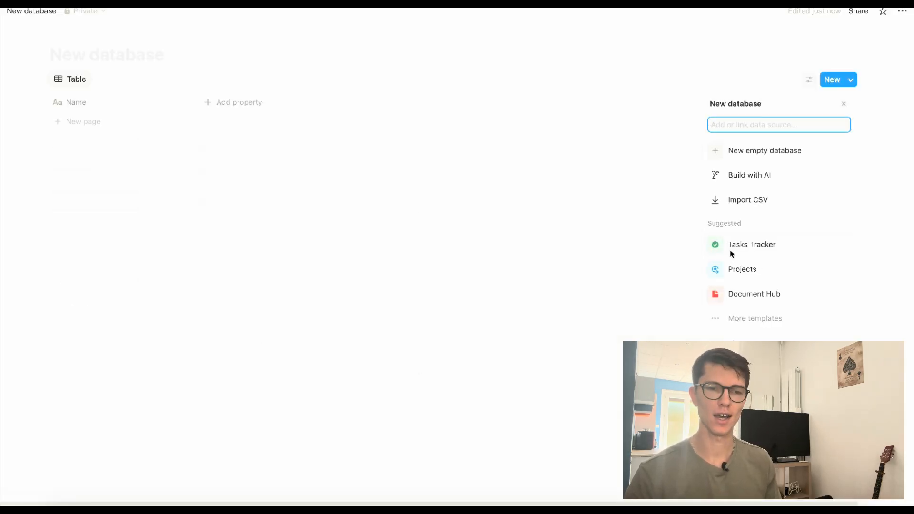
click(843, 104)
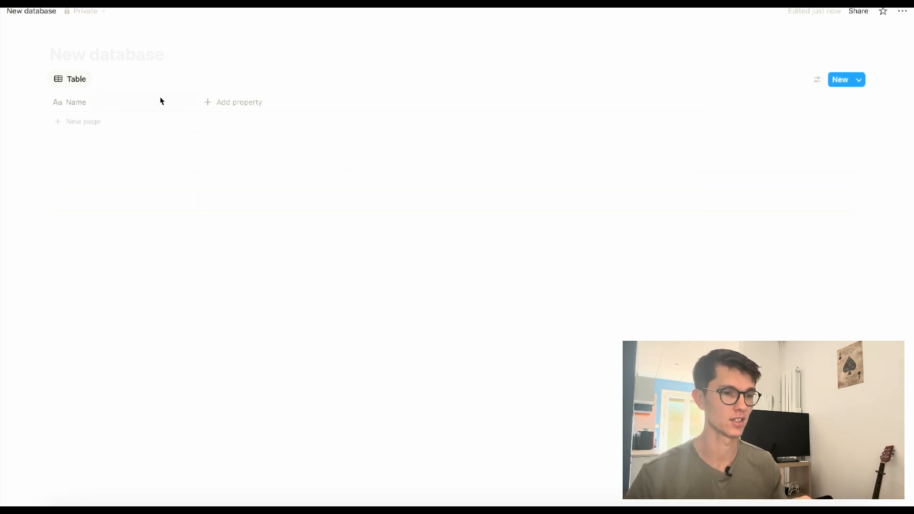
click(105, 103)
drag(97, 127, 67, 127)
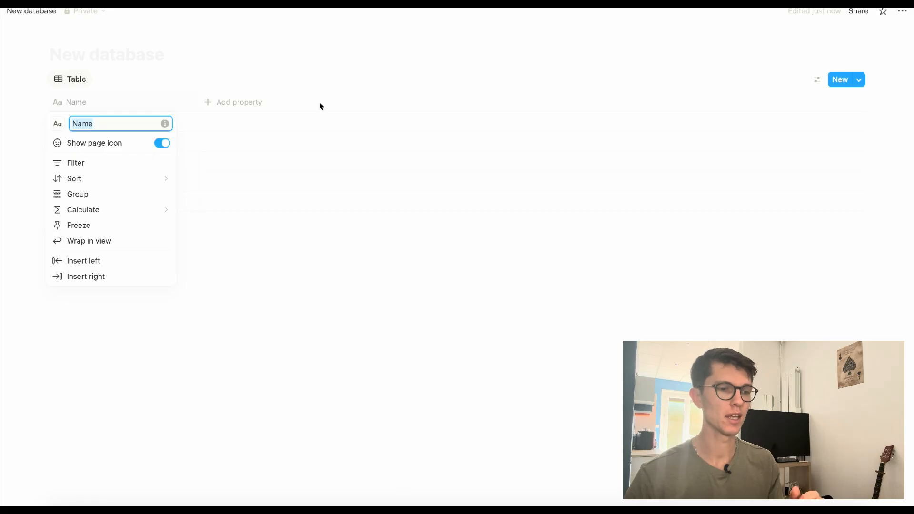
text(T)
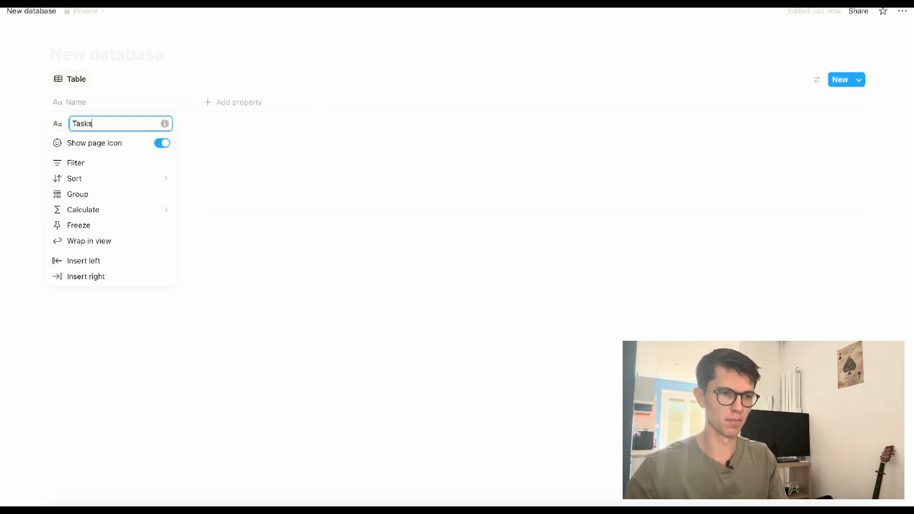
text(asks)
key(Return)
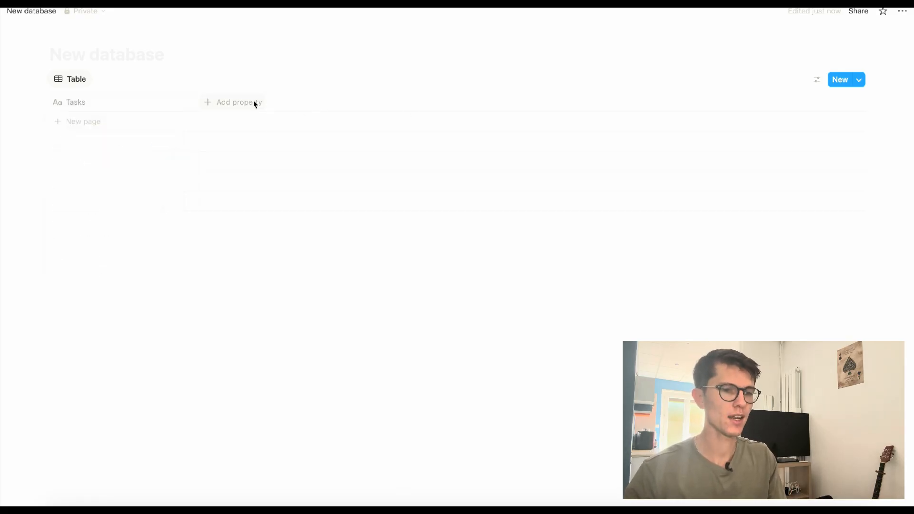
Add a Select property named Project next to the Tasks column
click(255, 103)
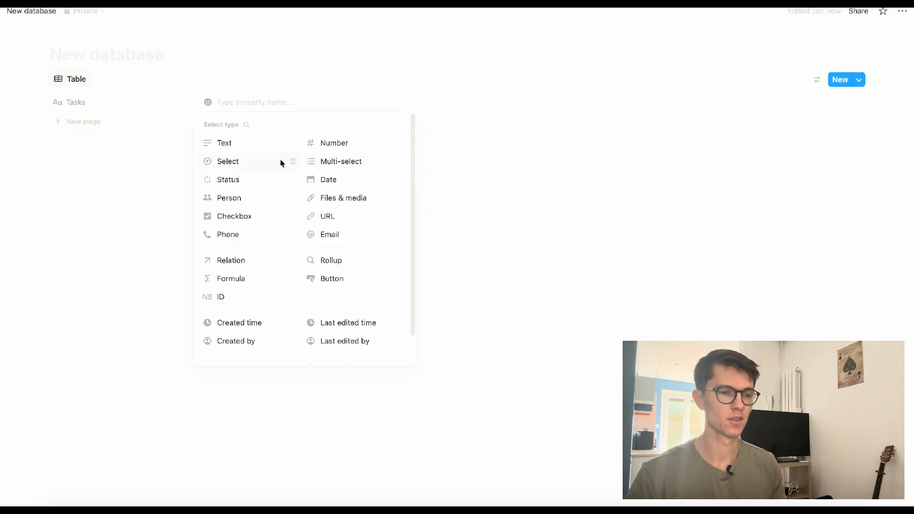
click(233, 166)
click(239, 102)
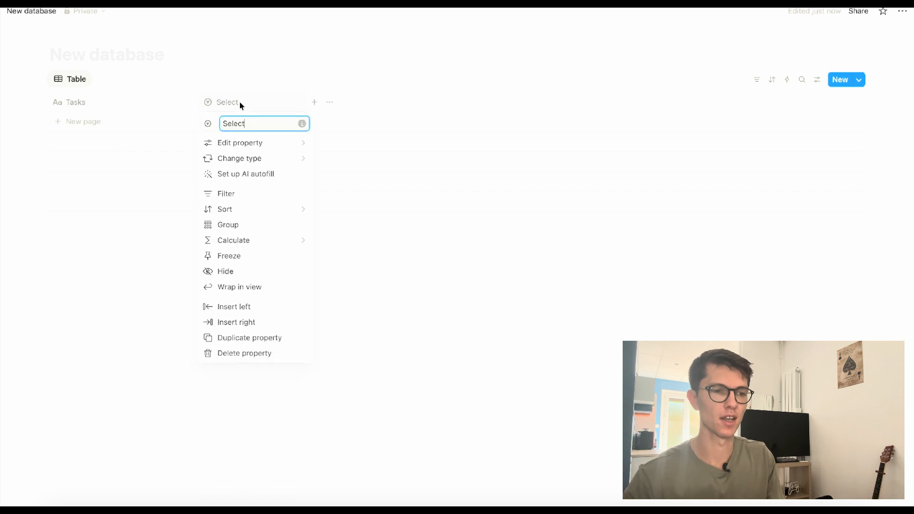
double_click(246, 124)
text(Proj)
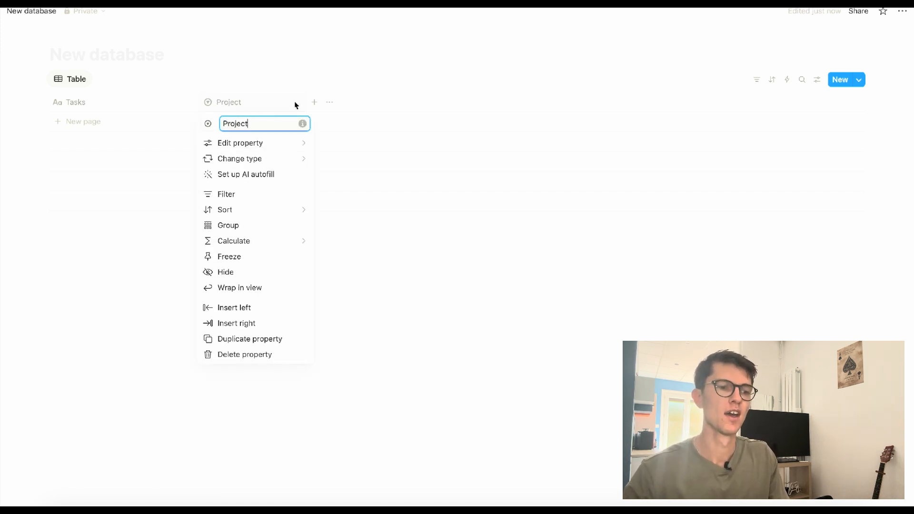
click(314, 102)
Add a Date property after Project and create an empty first row in the table
click(315, 102)
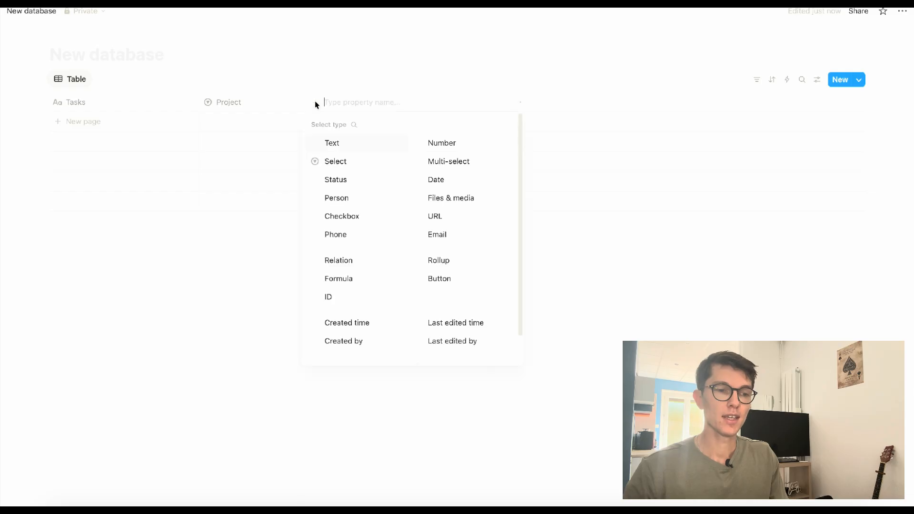
click(436, 181)
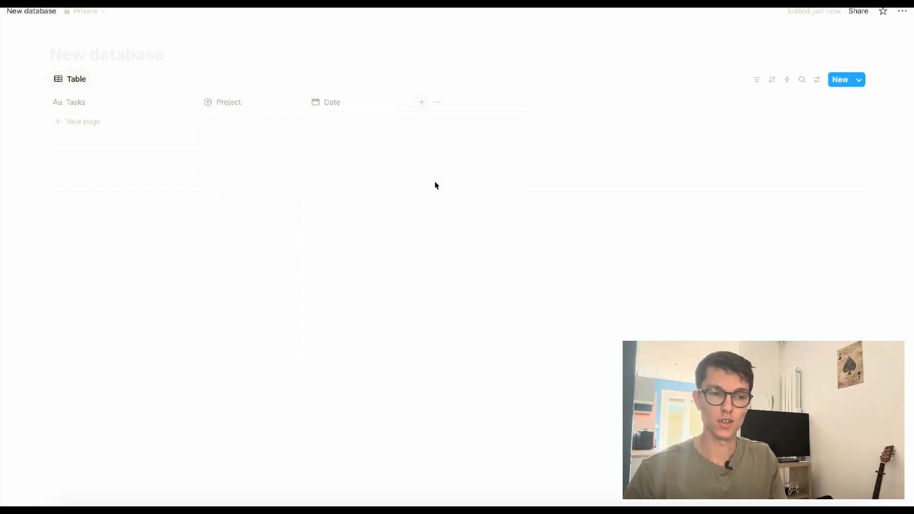
click(367, 127)
click(366, 126)
click(363, 124)
click(378, 116)
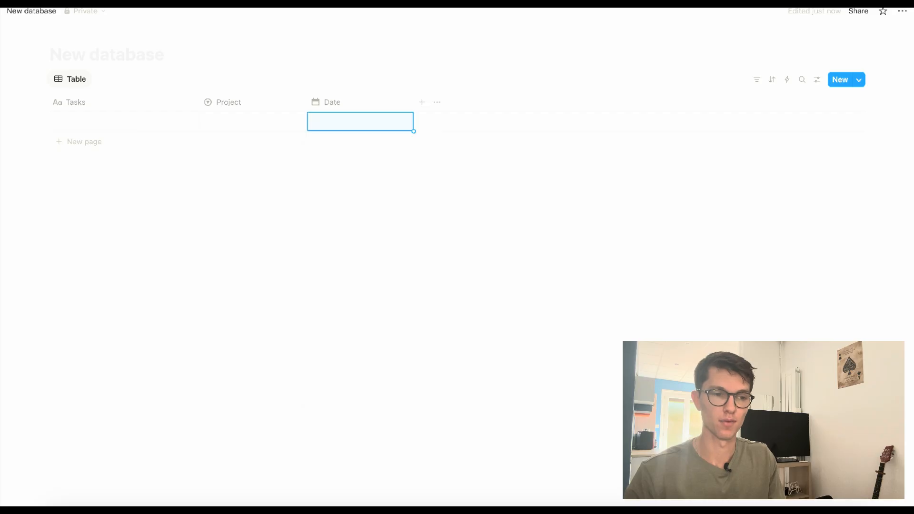
Add a Select property named Status after the Date column
click(423, 102)
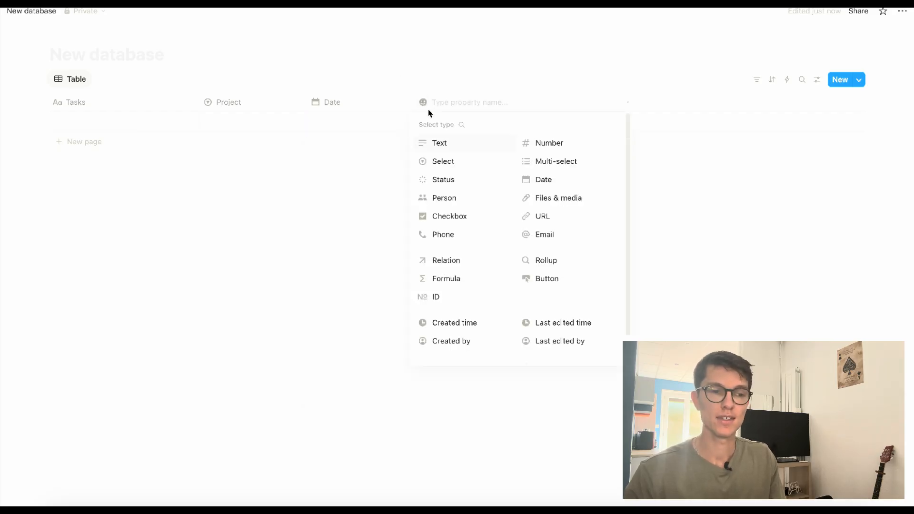
click(443, 161)
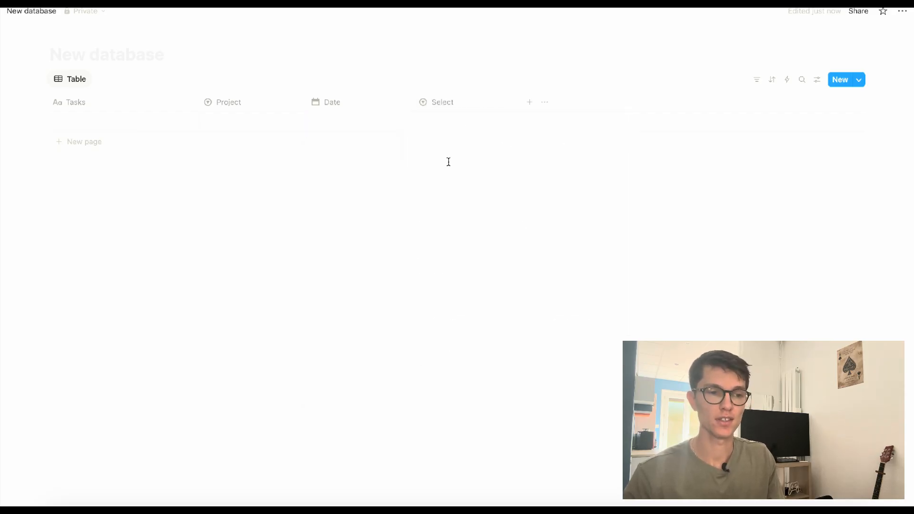
click(452, 102)
text(Status)
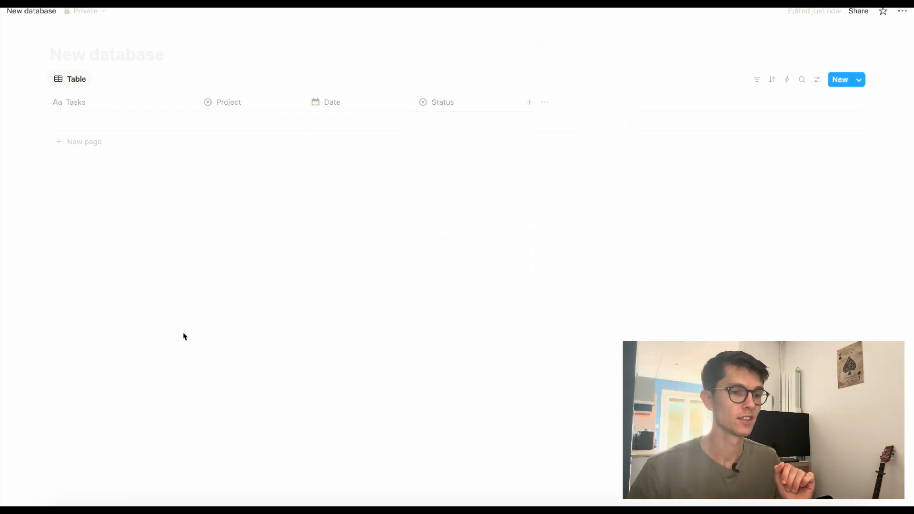
Switch to the Excel sheet and copy the task descriptions in C2:C10
click(364, 511)
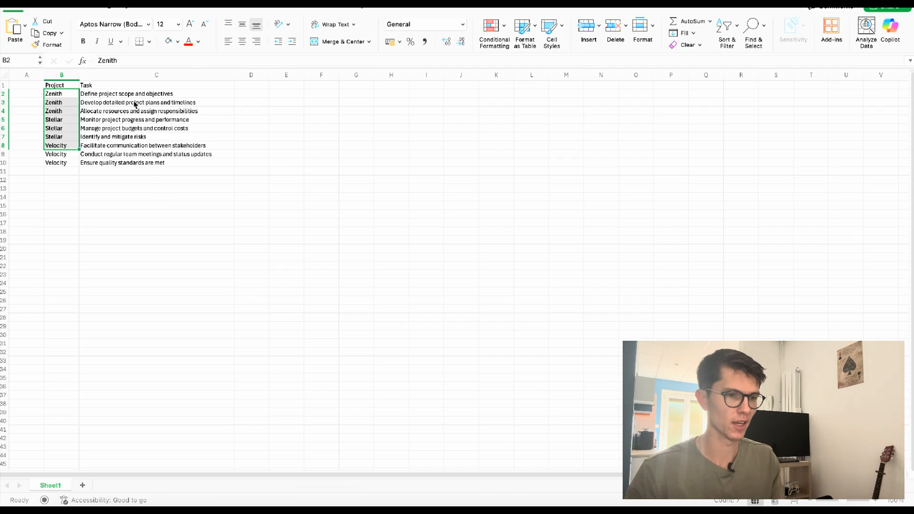
drag(136, 95, 135, 163)
key(super+c)
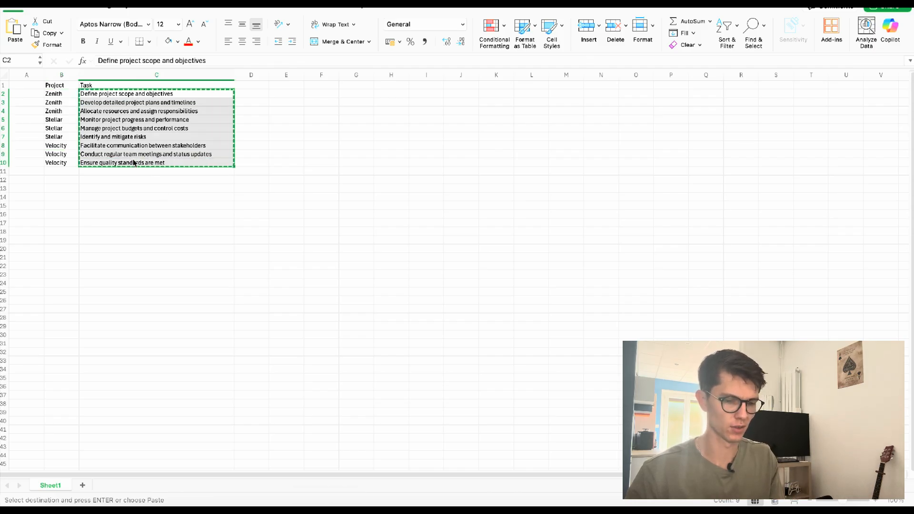
Switch back to Notion and paste the copied task descriptions into the Tasks column, starting at the first row
click(174, 511)
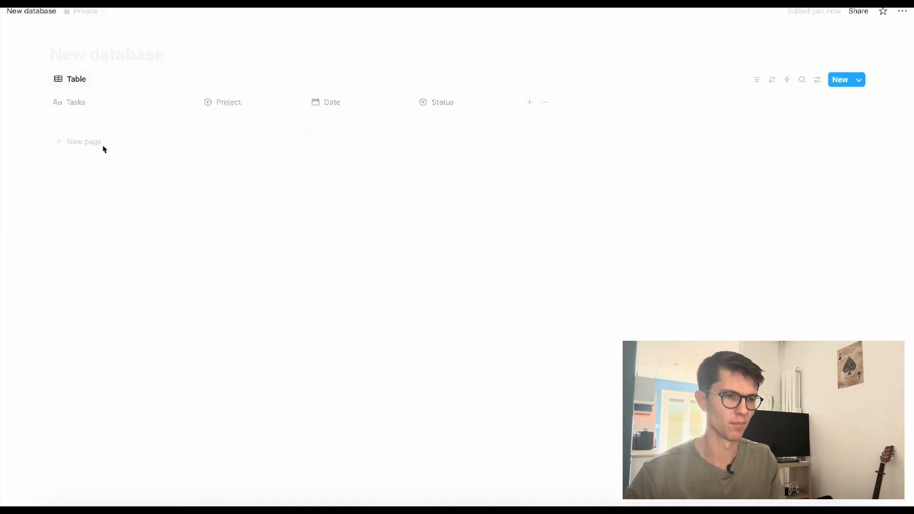
click(98, 123)
click(127, 239)
key(super+v)
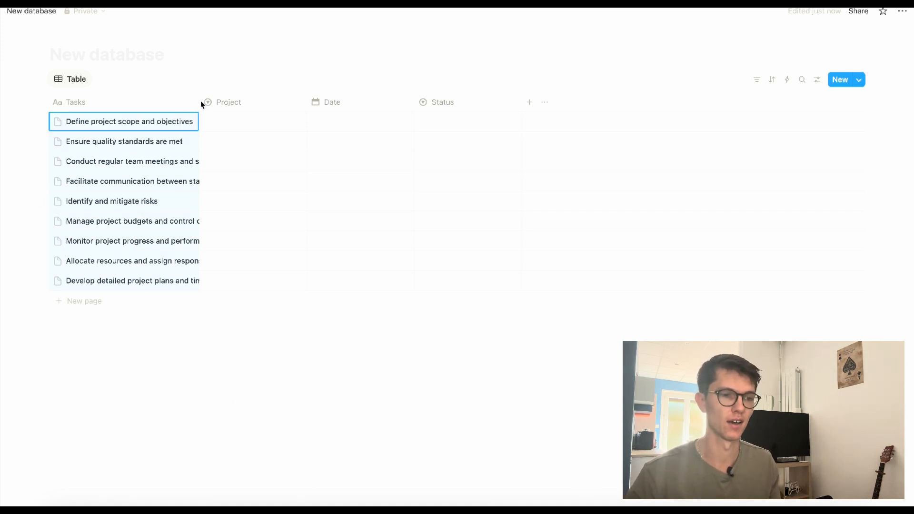
Check the project names in Excel, and in Notion create the Project option Zenith for the "Define project scope and objectives" task
click(210, 119)
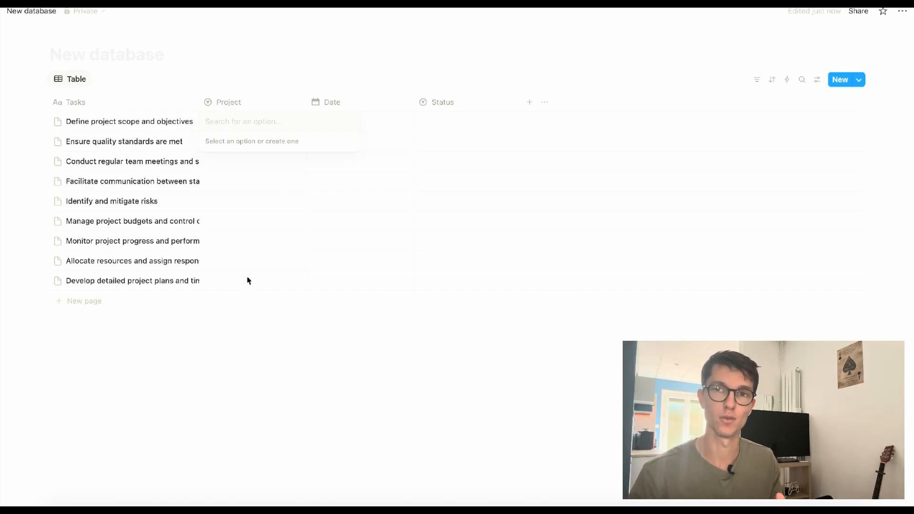
click(364, 509)
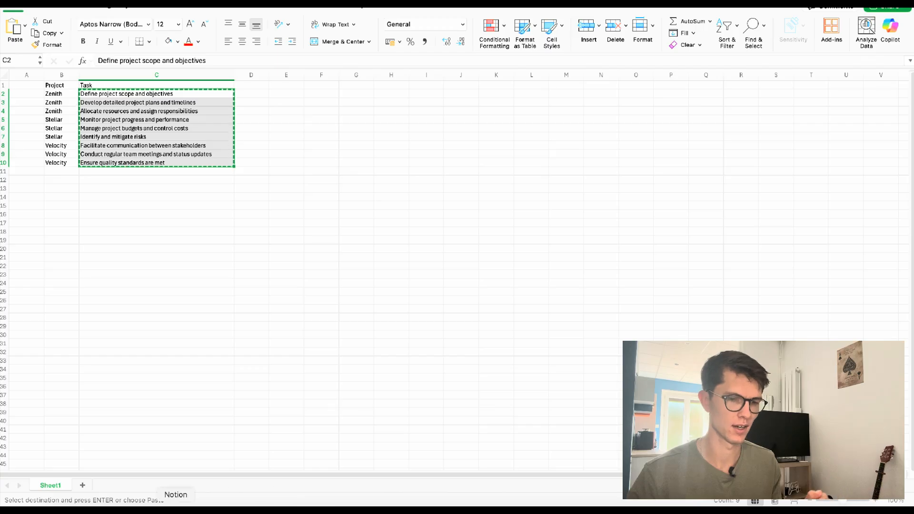
click(176, 508)
text(Ze)
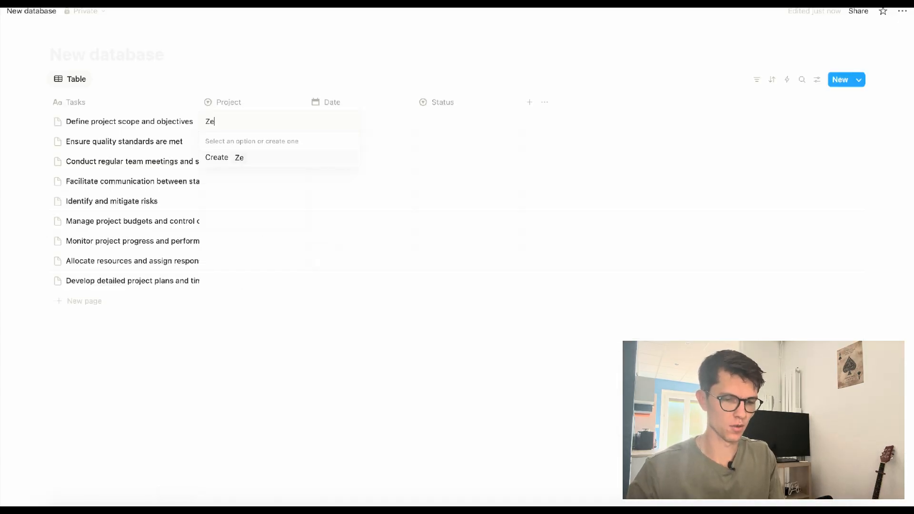
text(nith)
key(Return)
Create the Project options Stellar for the second task and Velocity for the third task
key(Down)
text(S)
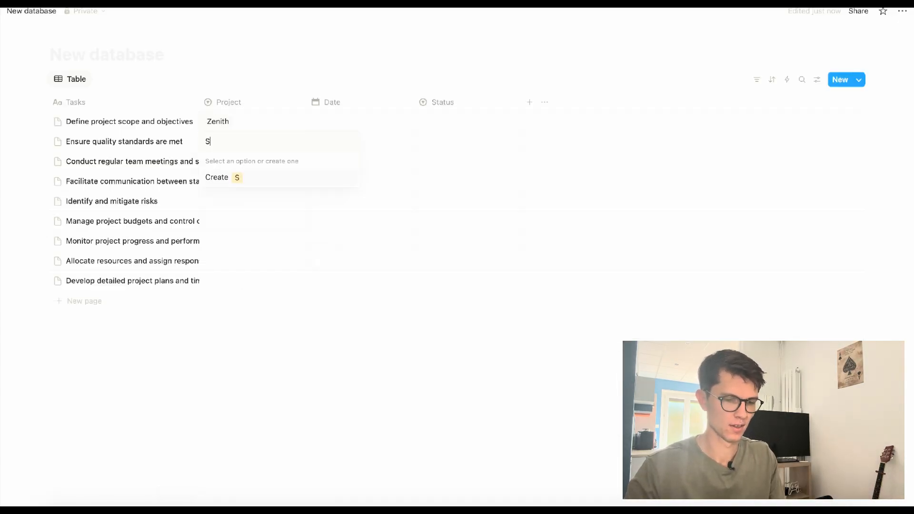
text(tellar)
key(Return)
key(Down)
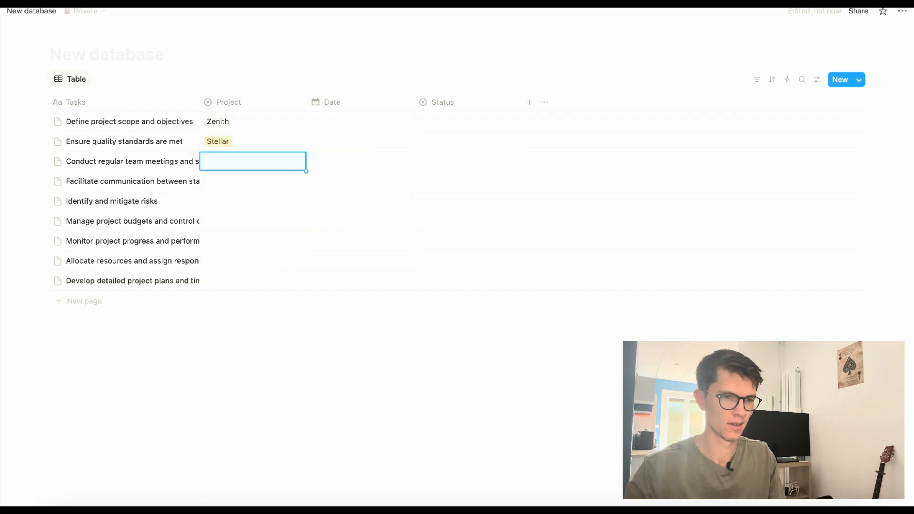
text(Velocity)
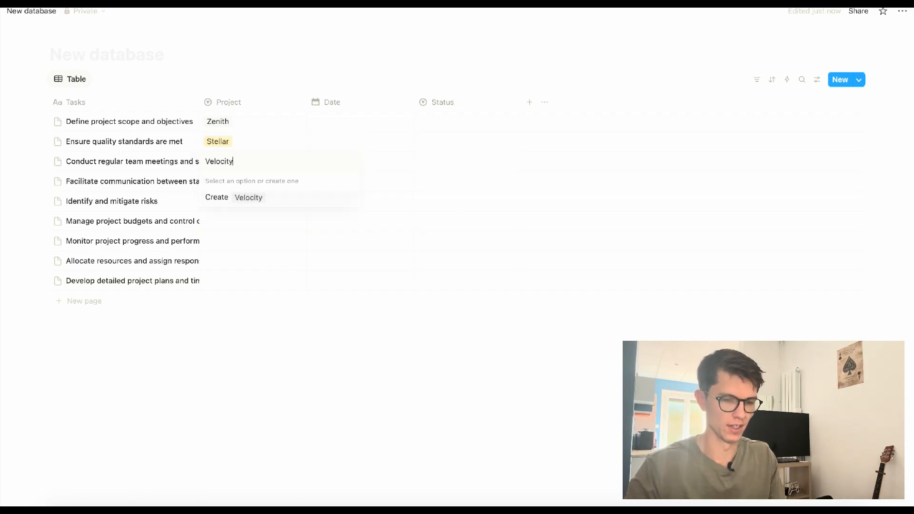
key(Return)
key(Down)
Assign the fourth, fifth and sixth tasks to the projects Zenith, Stellar and Velocity respectively
click(275, 181)
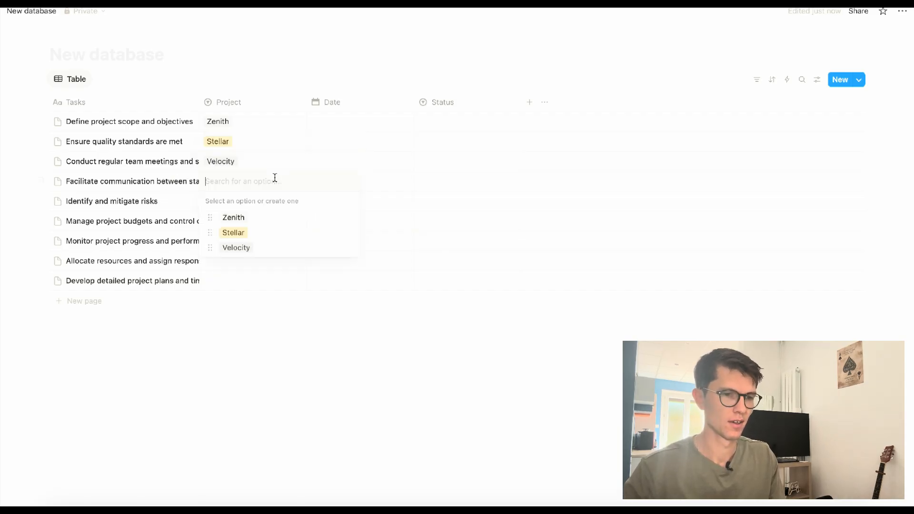
click(239, 224)
click(236, 200)
click(237, 253)
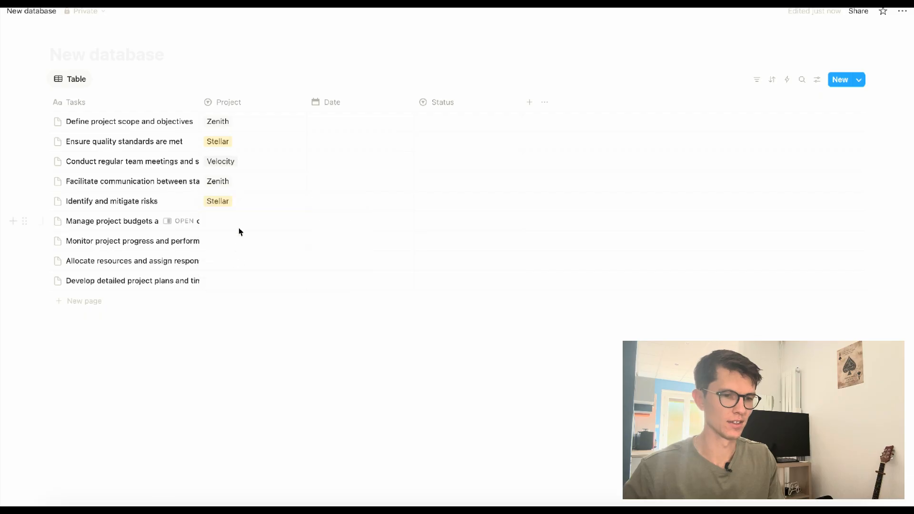
click(238, 228)
click(236, 288)
Assign the seventh, eighth and ninth tasks to the projects Stellar, Zenith and Velocity respectively
click(247, 242)
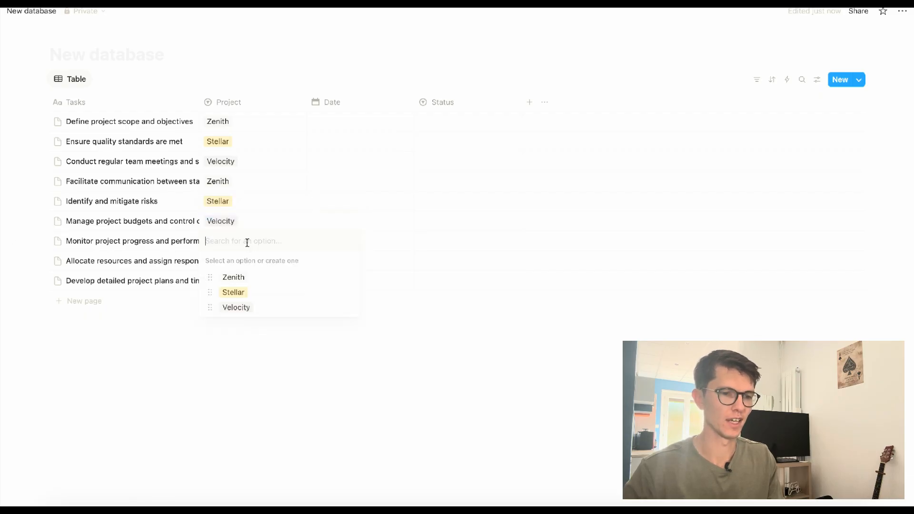
click(247, 294)
click(246, 267)
click(251, 298)
click(251, 282)
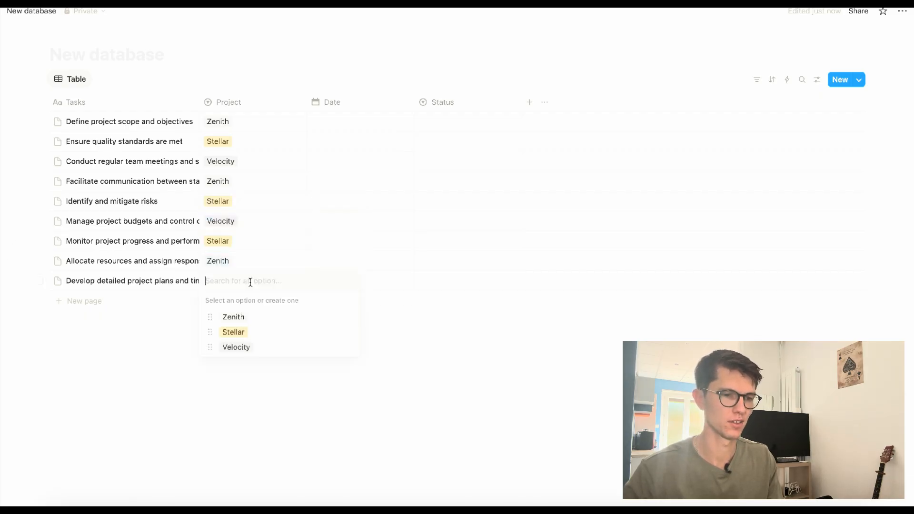
click(247, 347)
Change the color of the Zenith project option to Orange
click(269, 281)
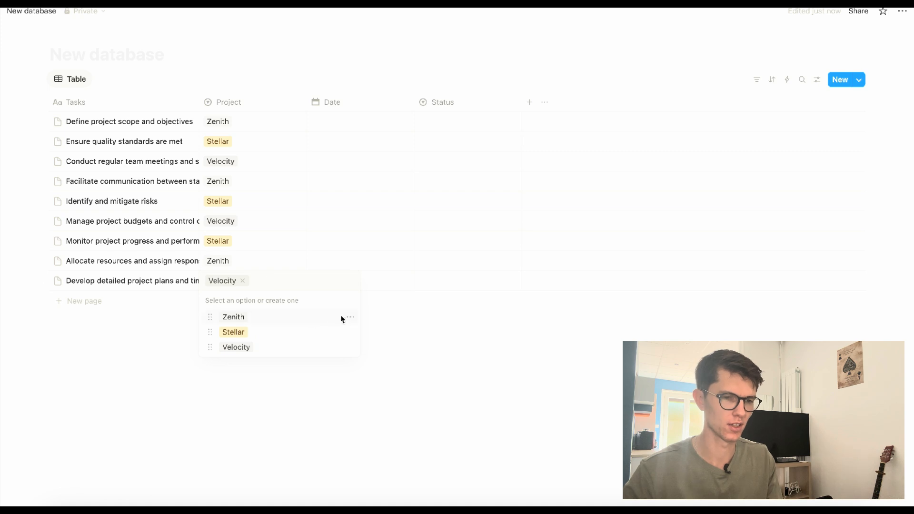
click(350, 316)
click(394, 209)
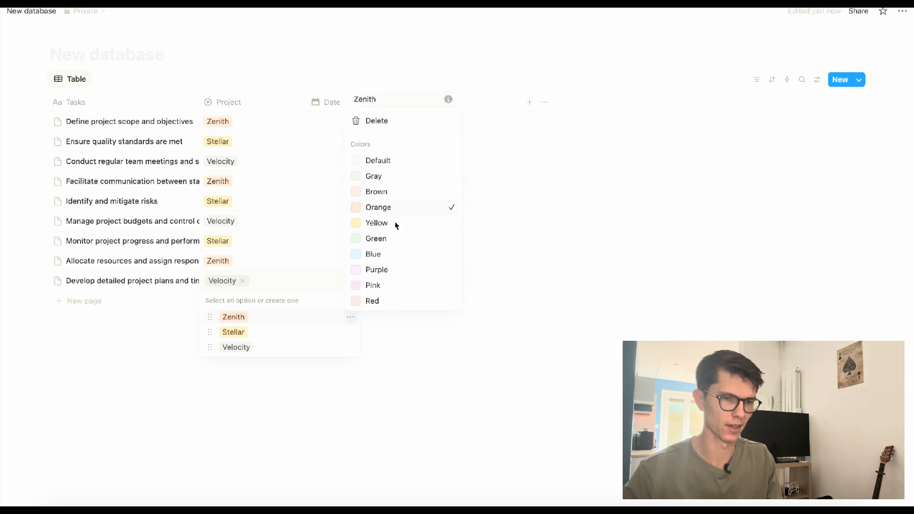
click(385, 372)
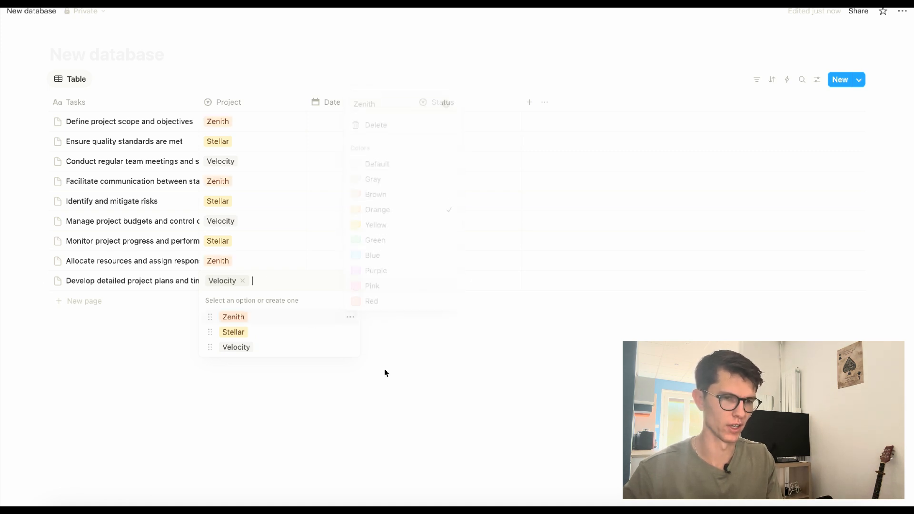
click(308, 102)
key(Escape)
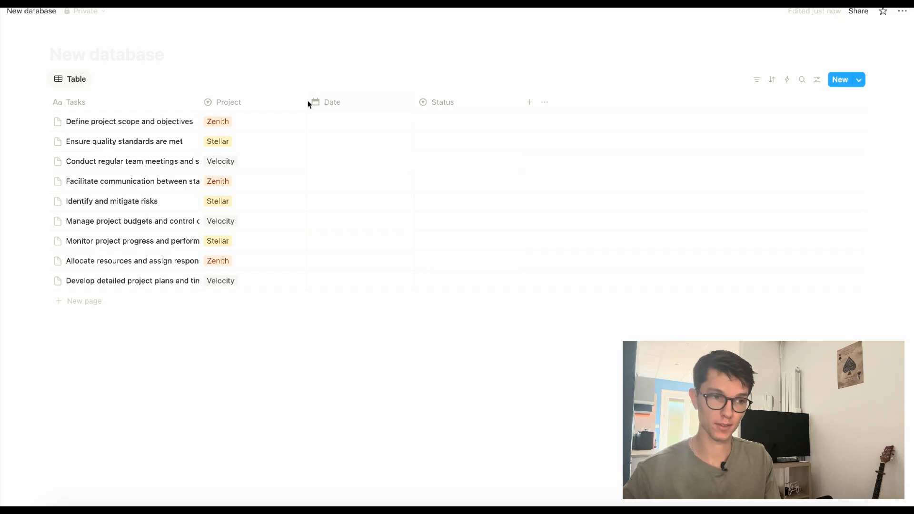
Set the date of the "Define project scope and objectives" task to September 17, 2025
click(323, 121)
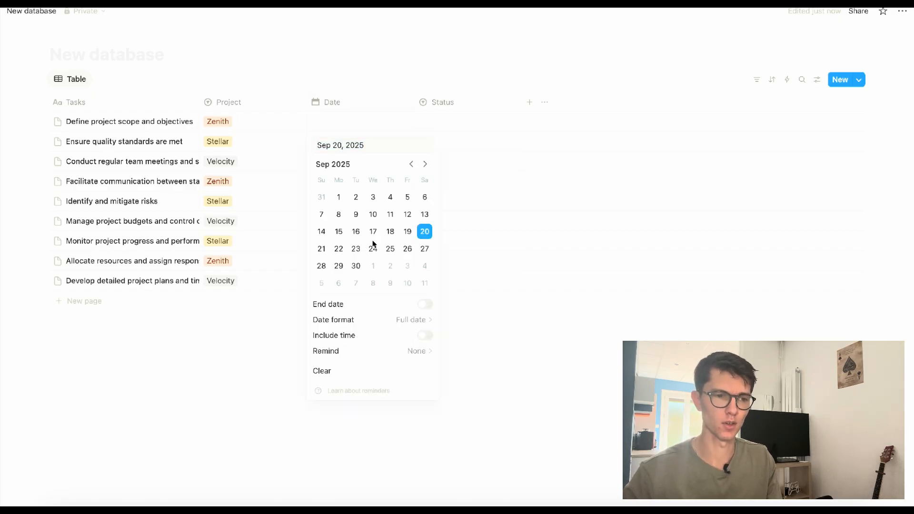
click(373, 231)
click(264, 303)
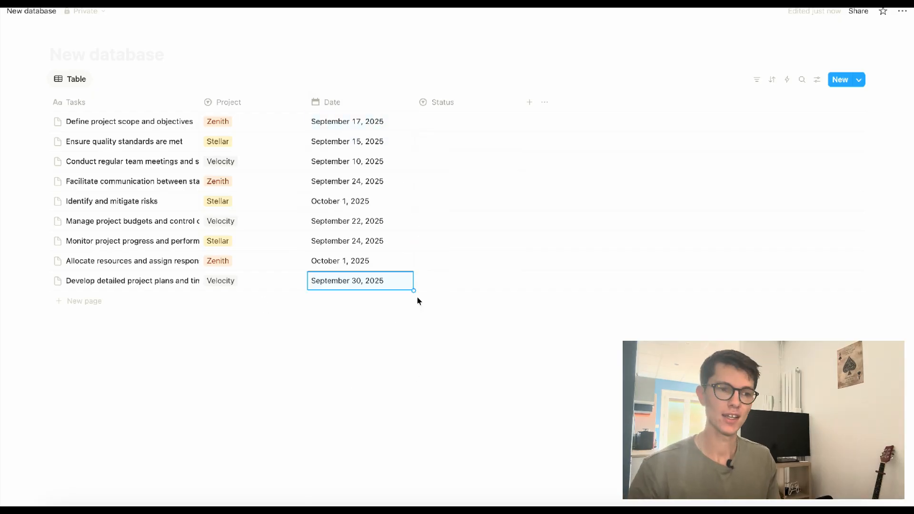
click(447, 106)
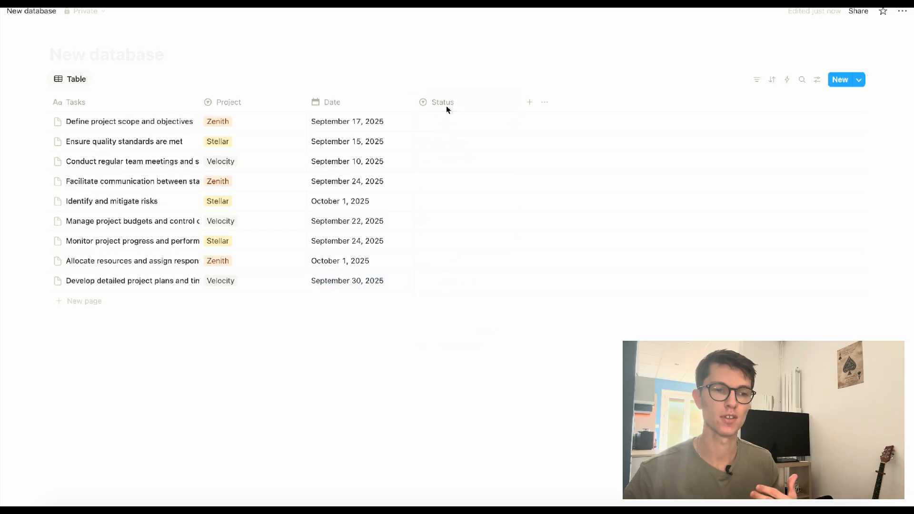
Set the status of the first task to a new To Do option and the second task to a new Done option
click(447, 107)
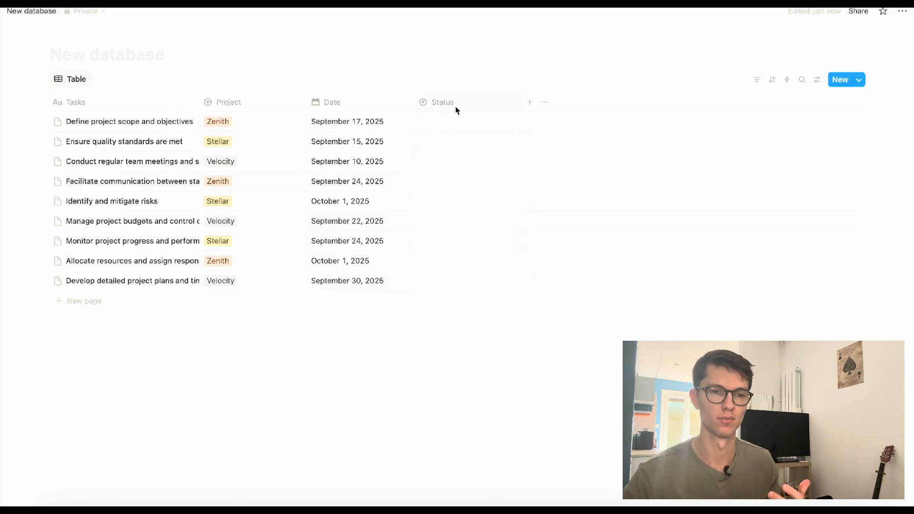
click(464, 125)
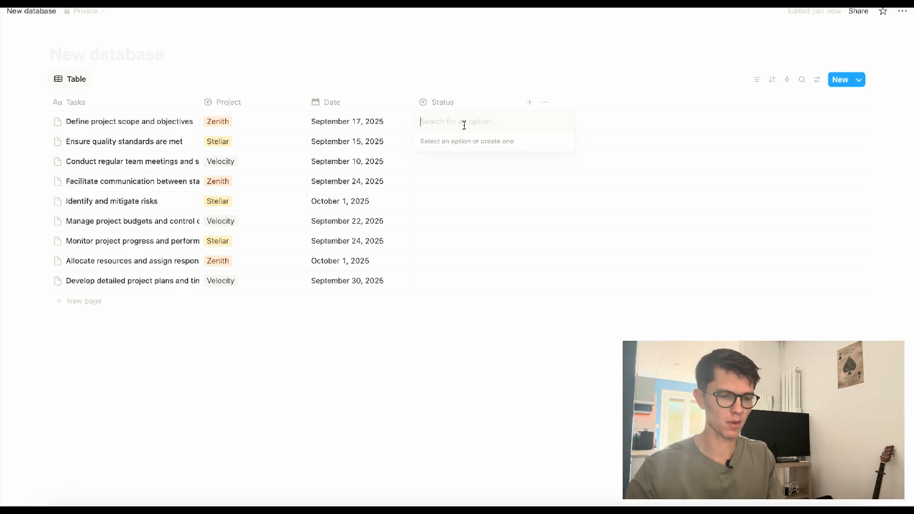
text(To Do)
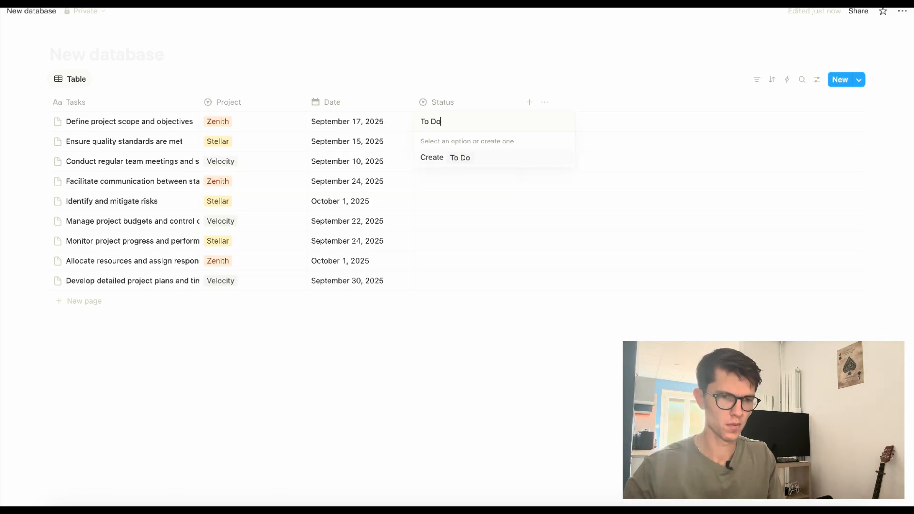
key(Return)
text(Done)
key(Return)
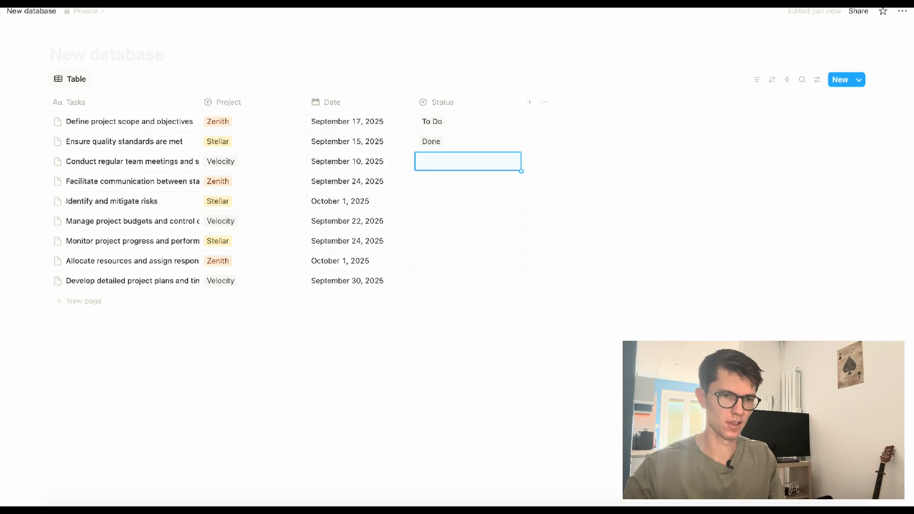
Set the status of the third task to a new In Progress option and the fourth task to a new Blocked option
text(In Pro)
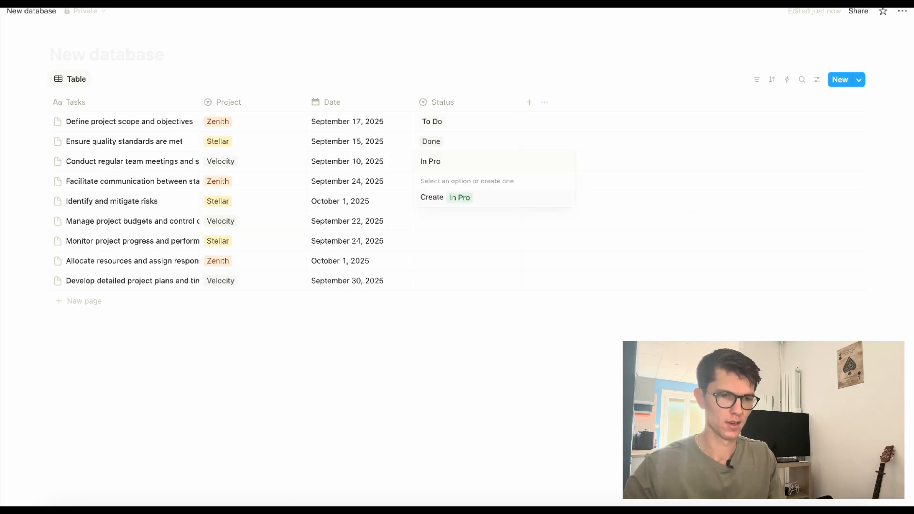
text(gress)
key(Return)
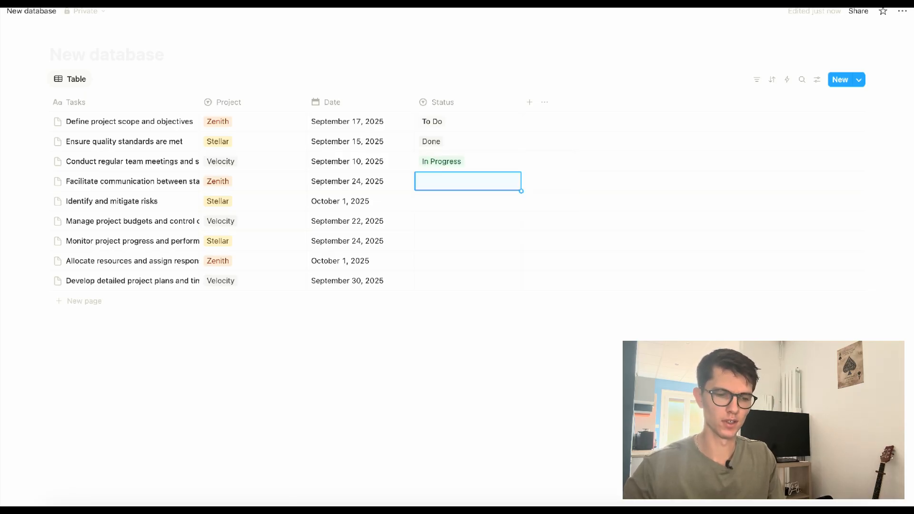
text(Blocked)
key(Return)
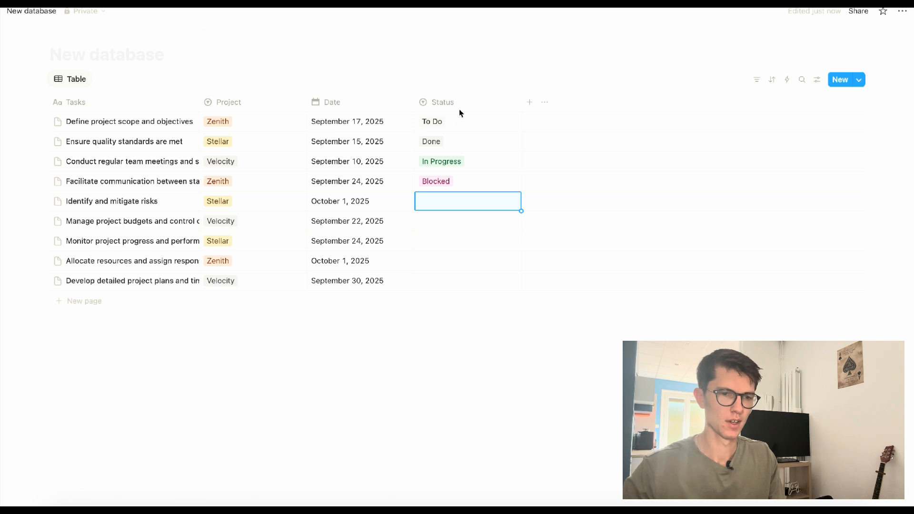
Try Green as the color of the To Do status option
click(455, 122)
click(566, 158)
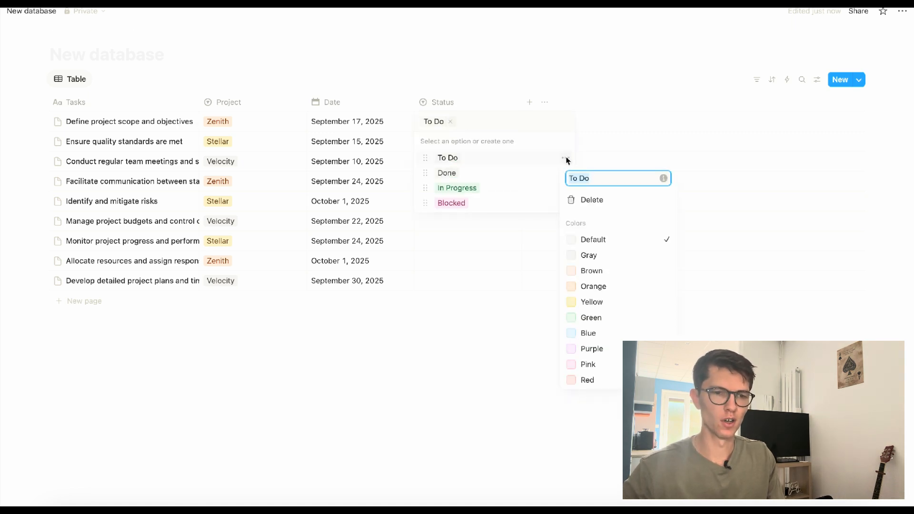
click(596, 317)
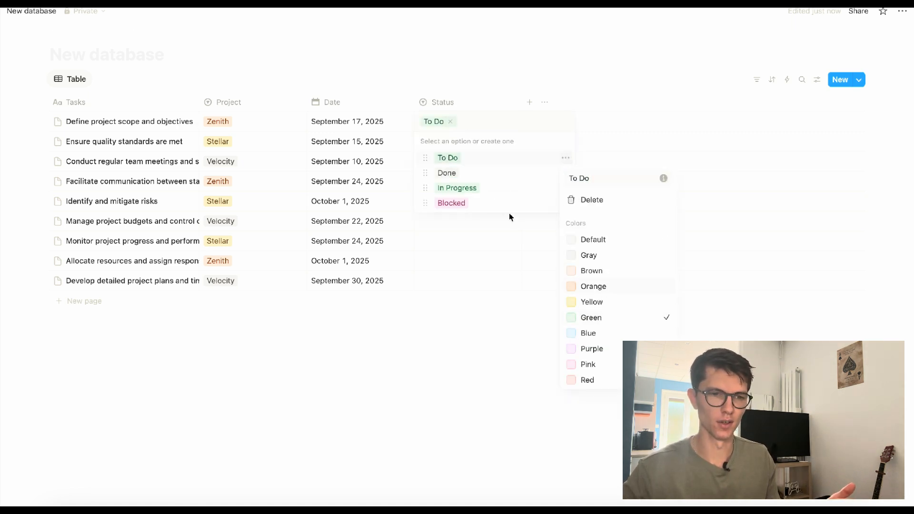
click(561, 176)
click(564, 174)
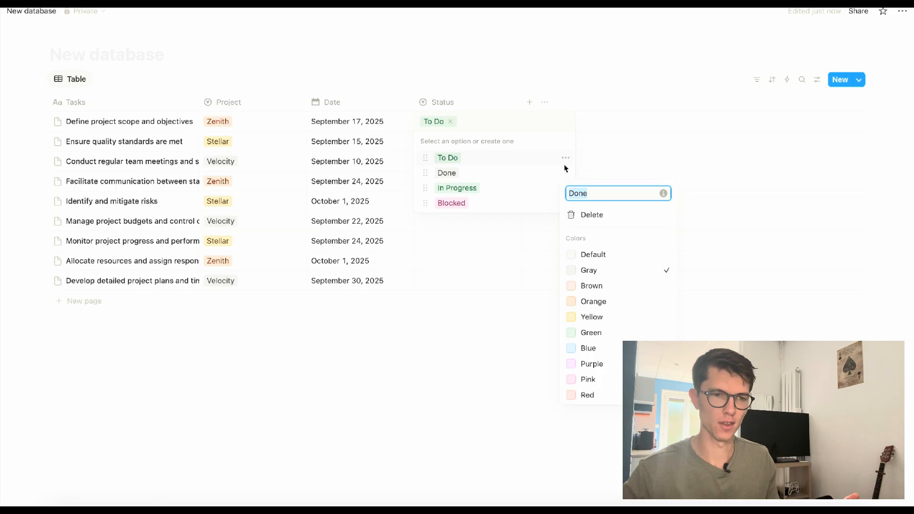
Change the color of the To Do status option to Red
click(566, 162)
click(565, 157)
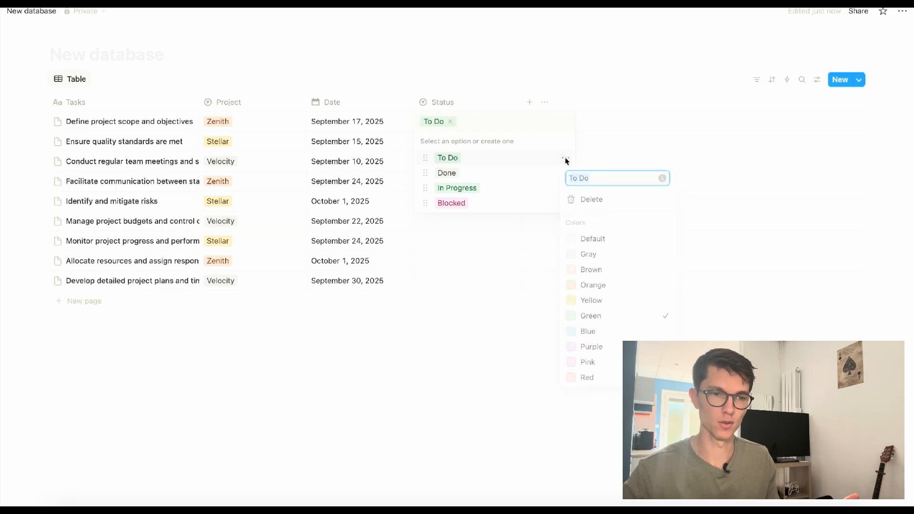
click(598, 386)
key(Escape)
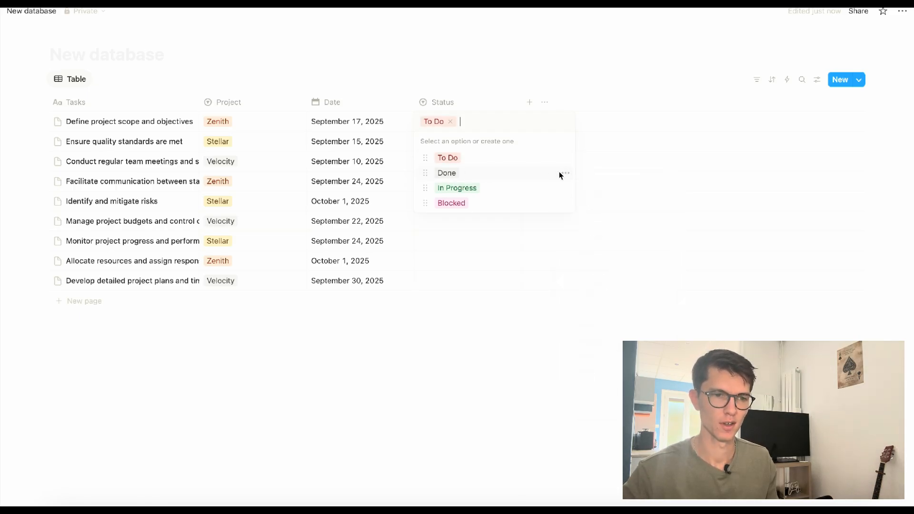
Change the color of the Done status option to Green and the In Progress option to Yellow
click(565, 174)
click(607, 336)
key(Escape)
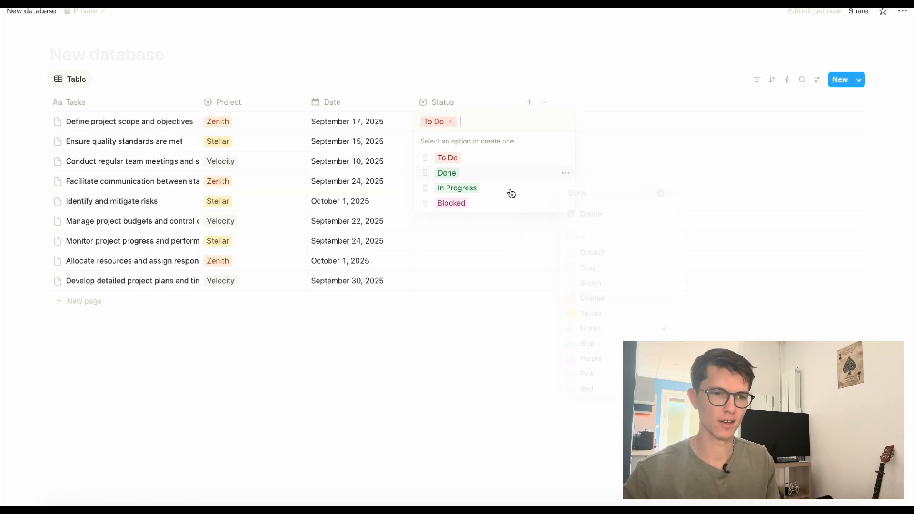
click(564, 189)
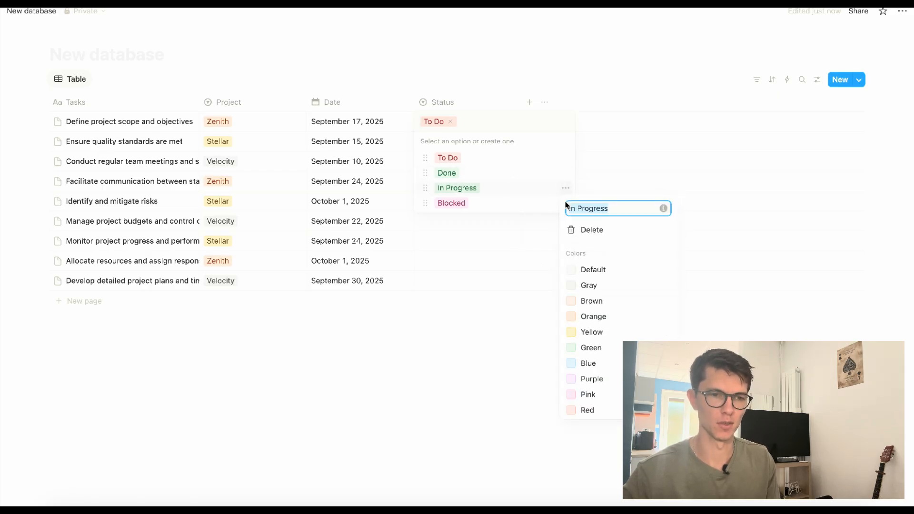
click(592, 333)
key(Escape)
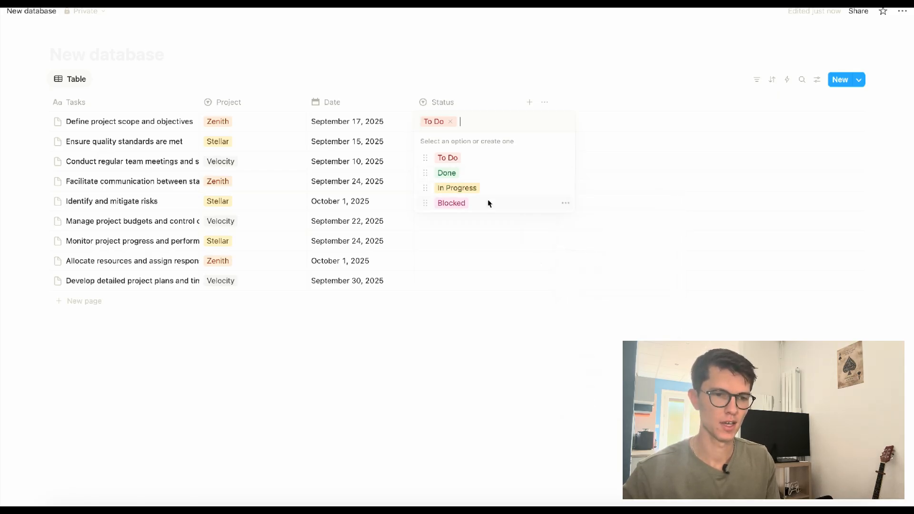
Change the color of the Blocked status option to Purple
click(565, 203)
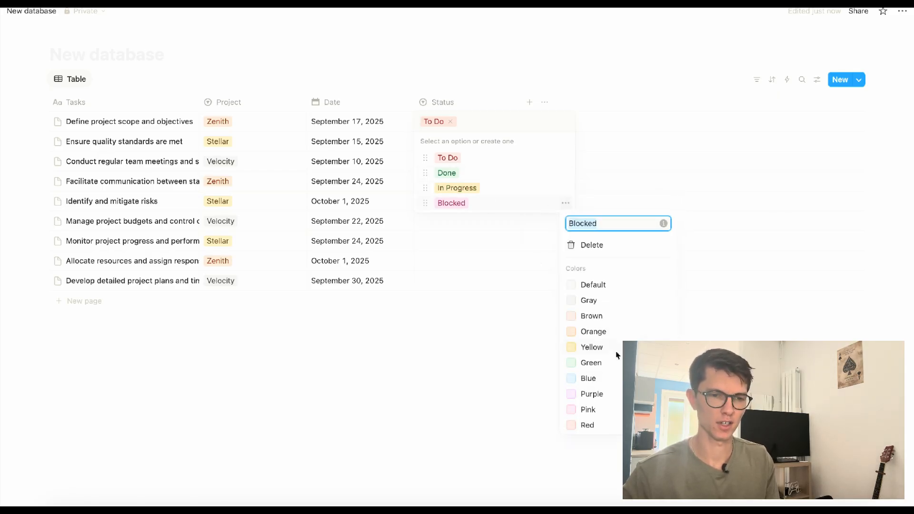
click(616, 395)
click(487, 379)
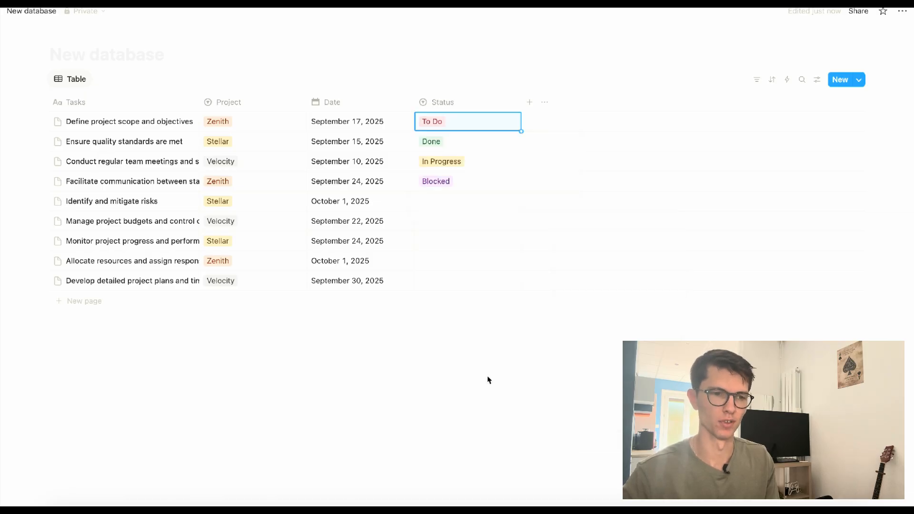
Set the status of the fifth, sixth and seventh tasks to In Progress, To Do and In Progress respectively
click(471, 201)
click(466, 266)
click(457, 221)
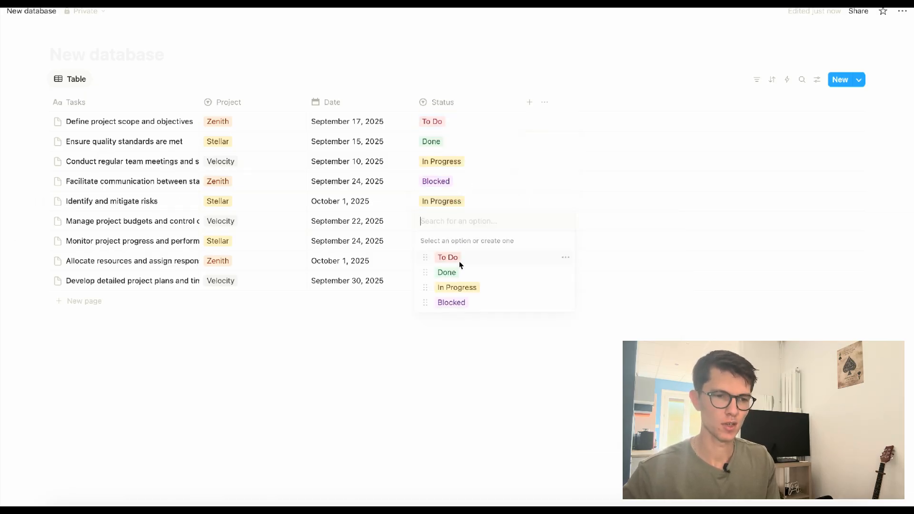
click(448, 257)
click(453, 240)
click(456, 307)
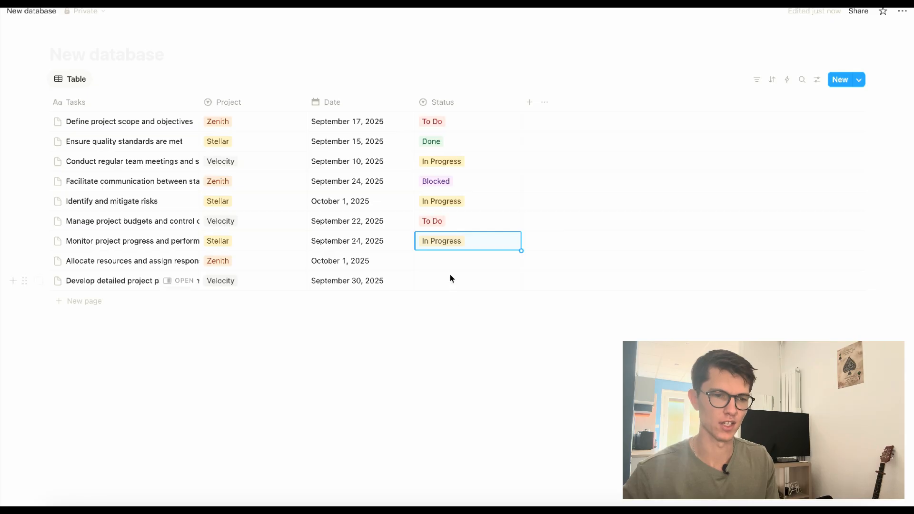
Set the status of the eighth task to To Do and the ninth task to Blocked
click(452, 262)
click(448, 296)
click(454, 280)
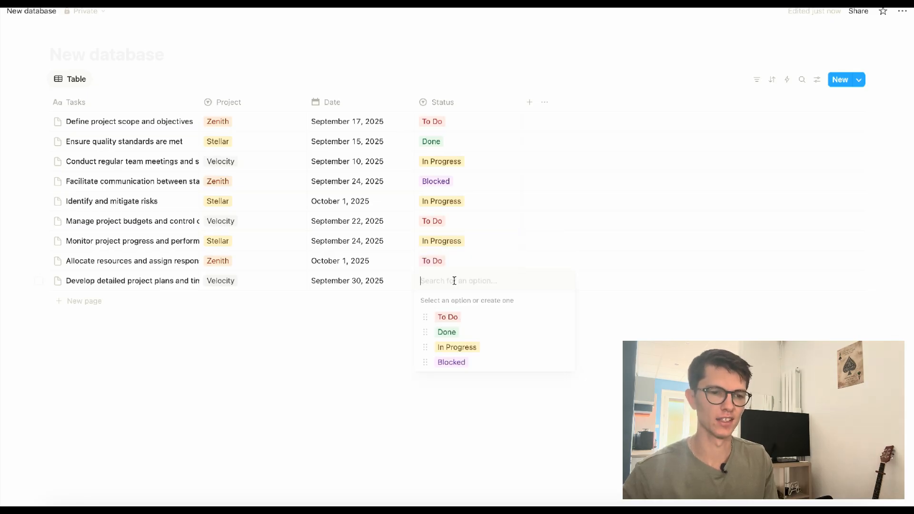
click(454, 361)
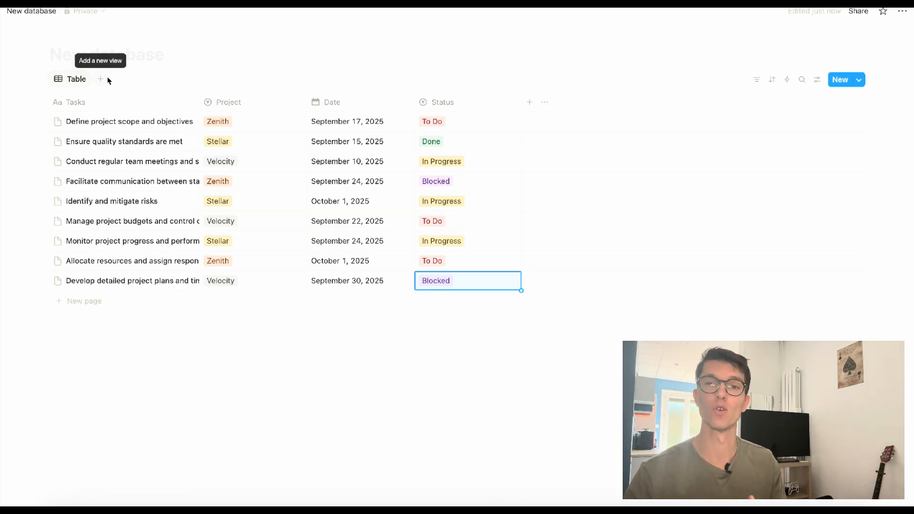
Add a Board view to the database and name it "By project"
click(101, 79)
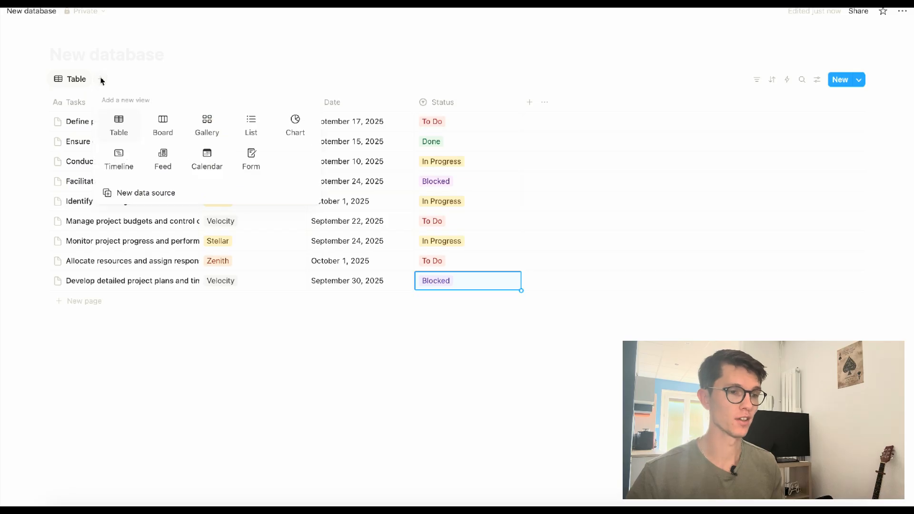
click(164, 124)
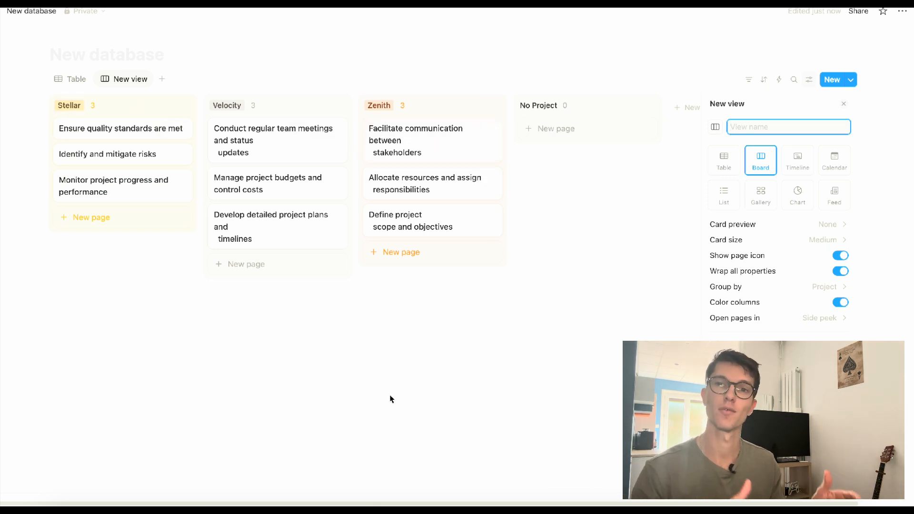
click(125, 80)
click(131, 102)
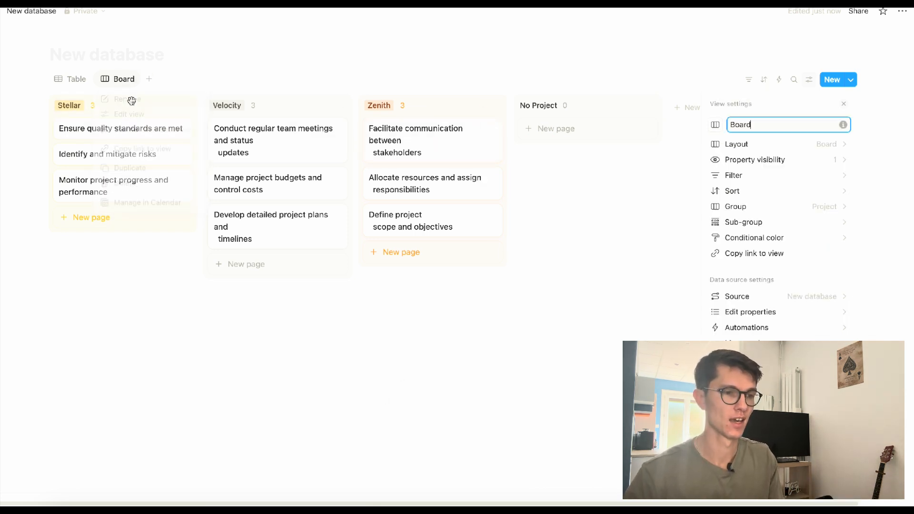
key(BackSpace)
key(BackSpace)
key(BackSpace)
key(BackSpace)
key(BackSpace)
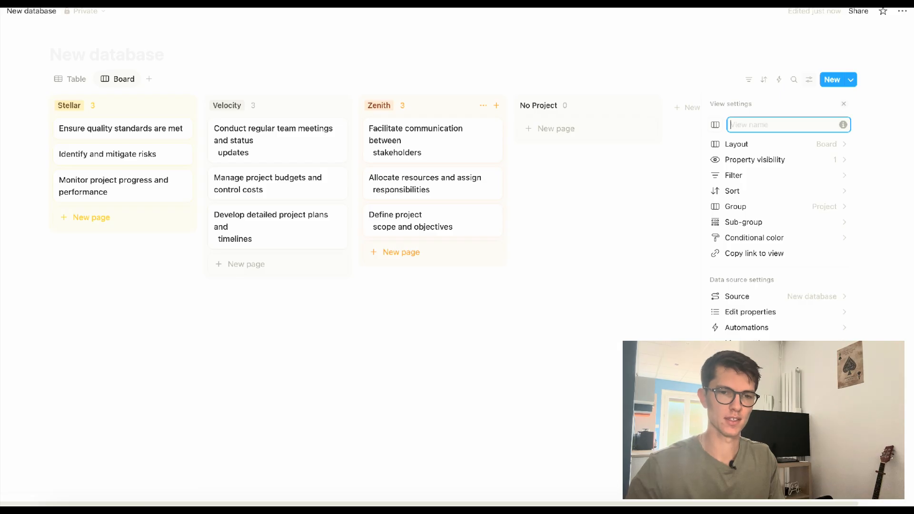
text(By project)
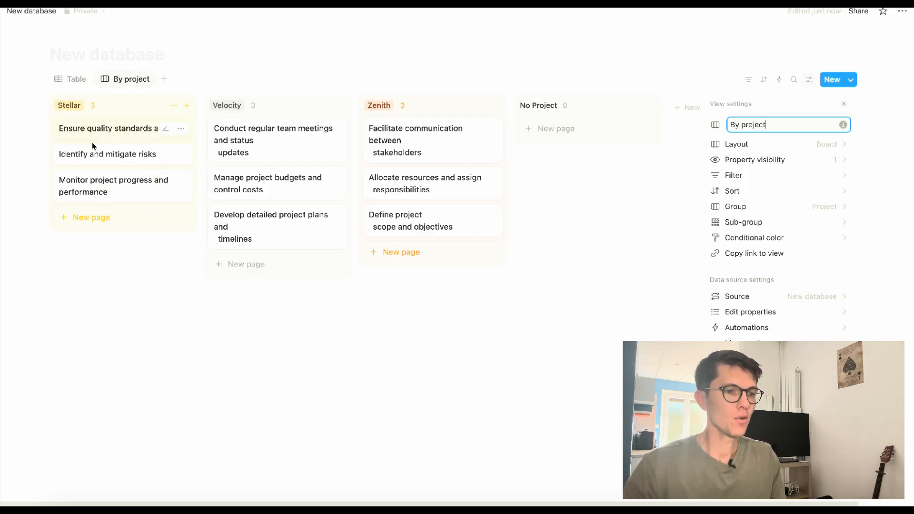
click(188, 298)
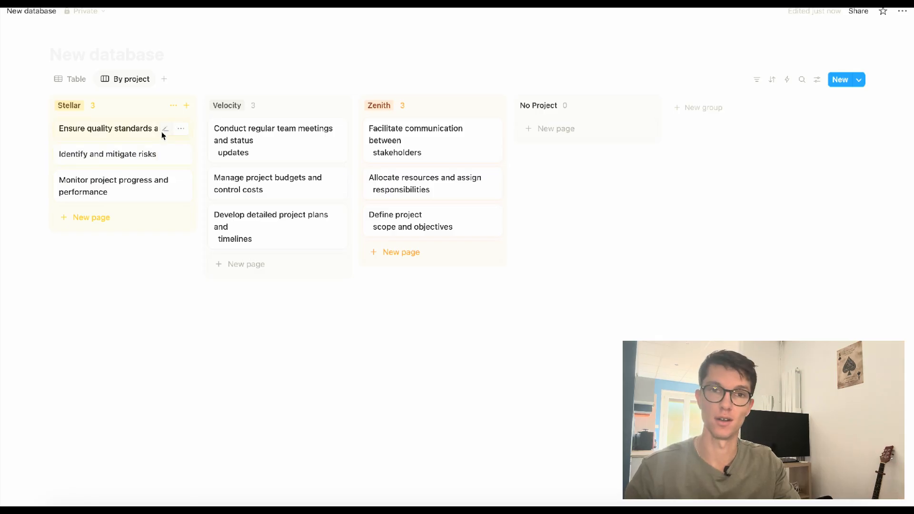
Show the Date and Status properties on the board cards, and turn Project on and back off
click(817, 80)
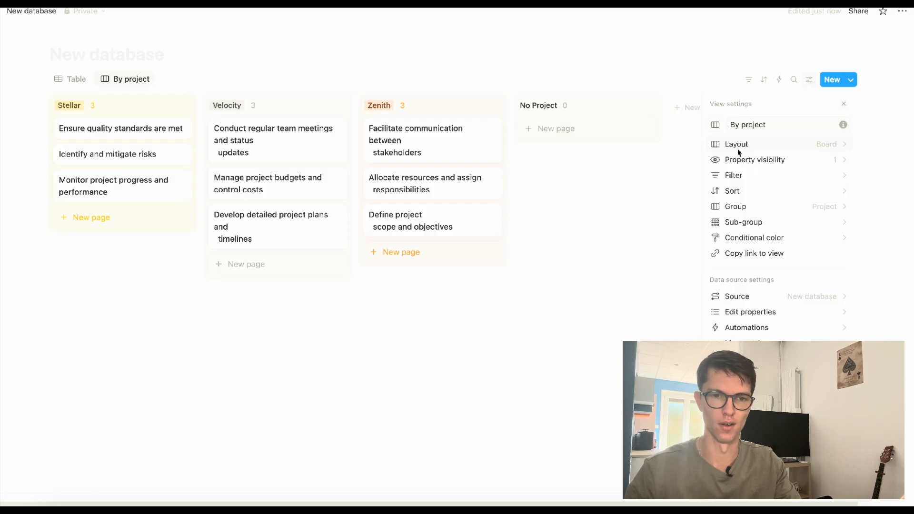
click(731, 159)
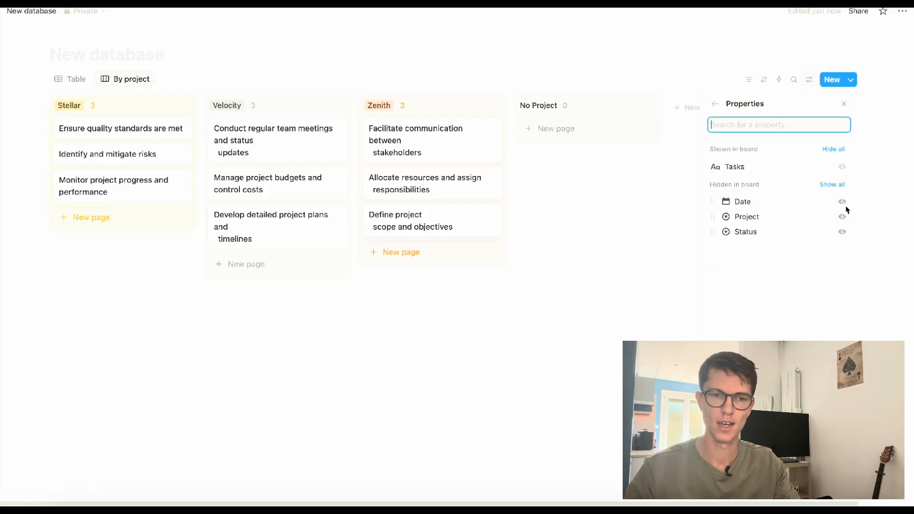
click(842, 202)
click(842, 232)
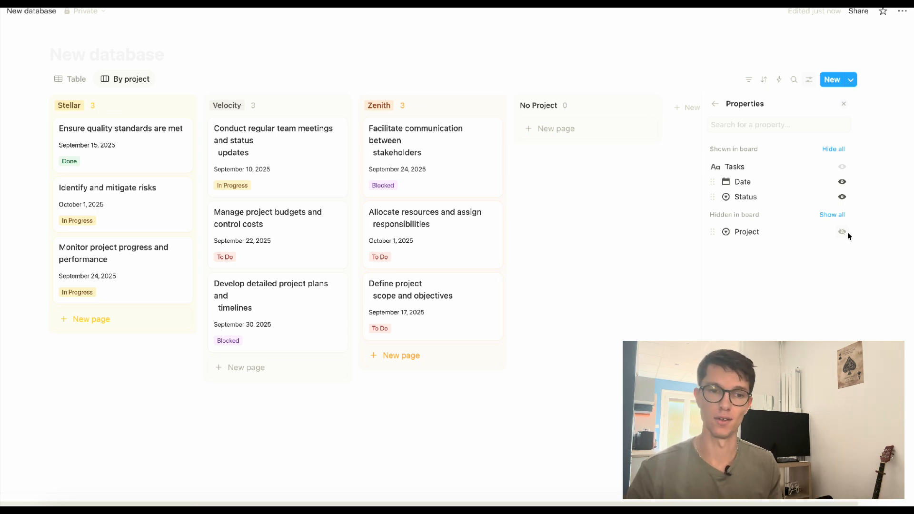
click(845, 232)
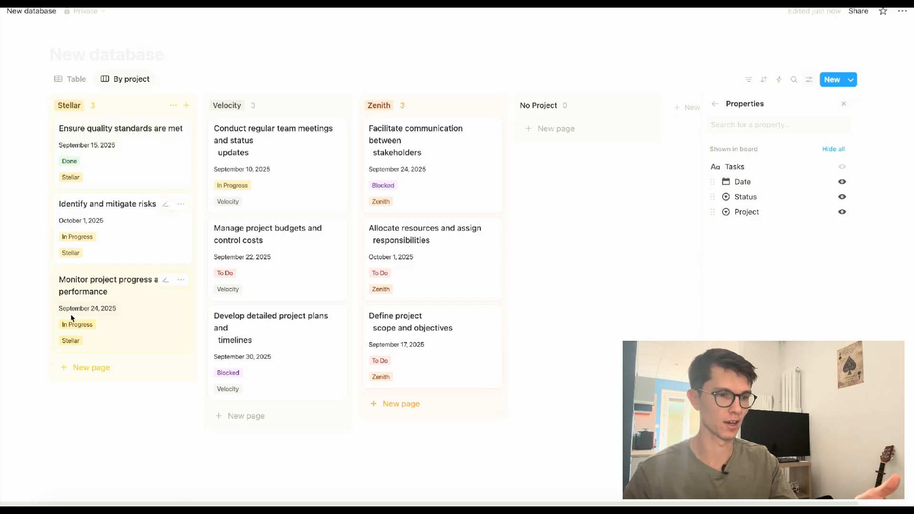
click(842, 212)
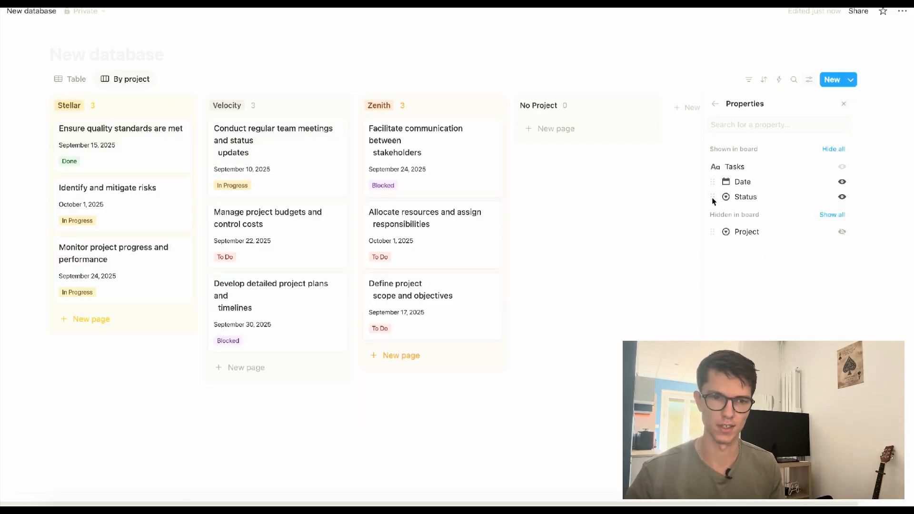
Place the Status property above Date on the cards of the By project board
drag(713, 197, 713, 185)
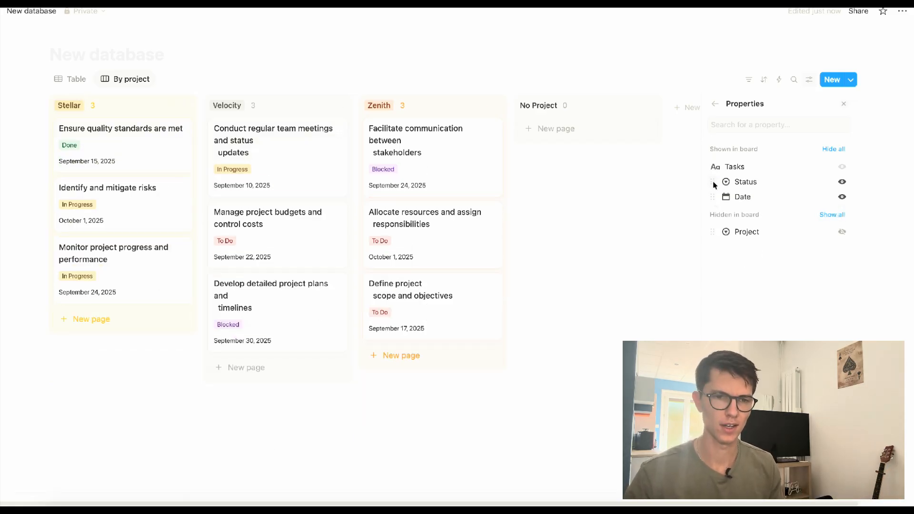
click(560, 243)
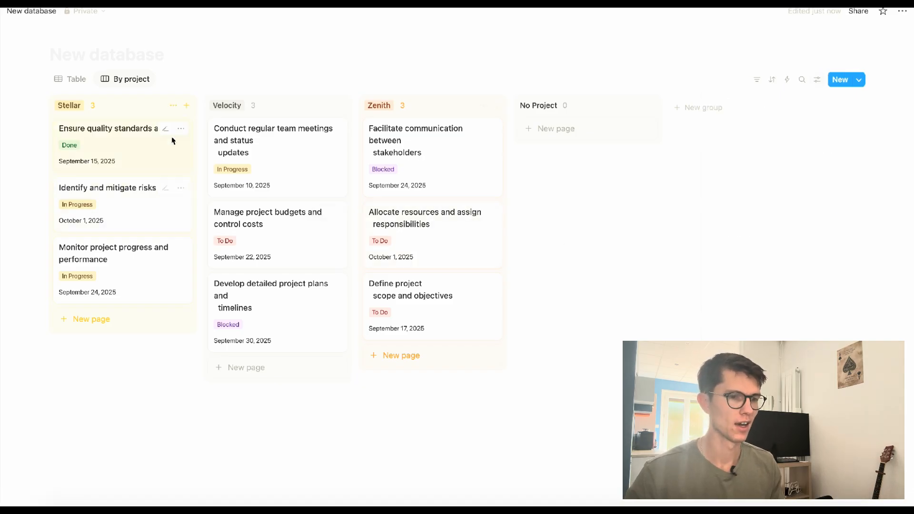
Sort the By project board by Date in ascending order
click(773, 81)
click(788, 141)
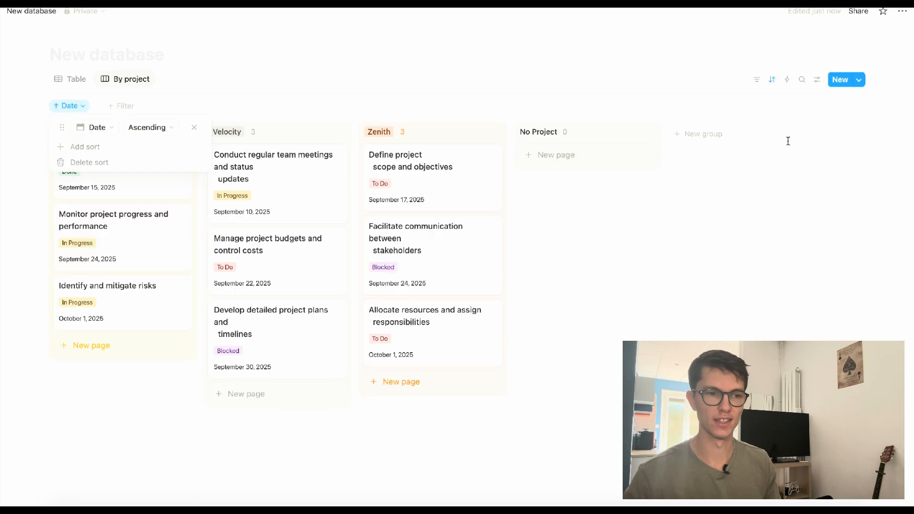
Set the status of the "Conduct regular team meetings and status updates" and "Facilitate communication between stakeholders" cards to Done
click(663, 234)
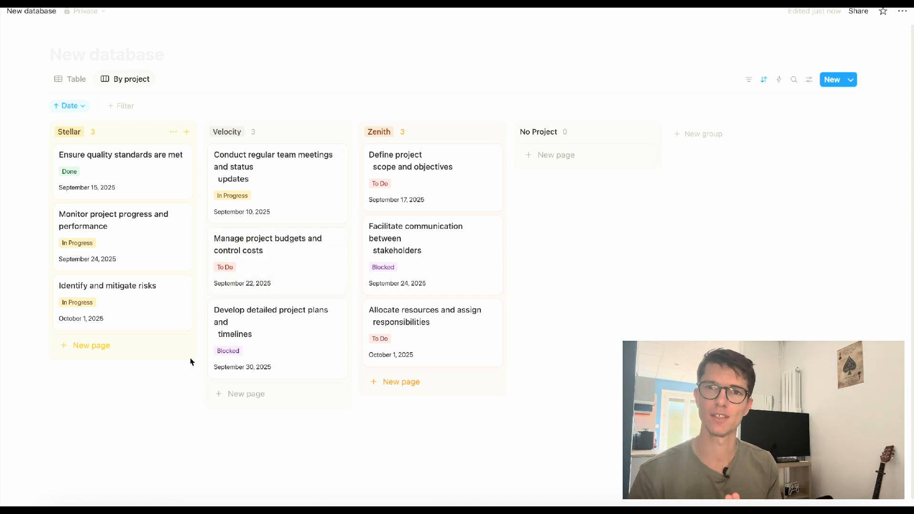
click(233, 196)
click(256, 255)
click(384, 267)
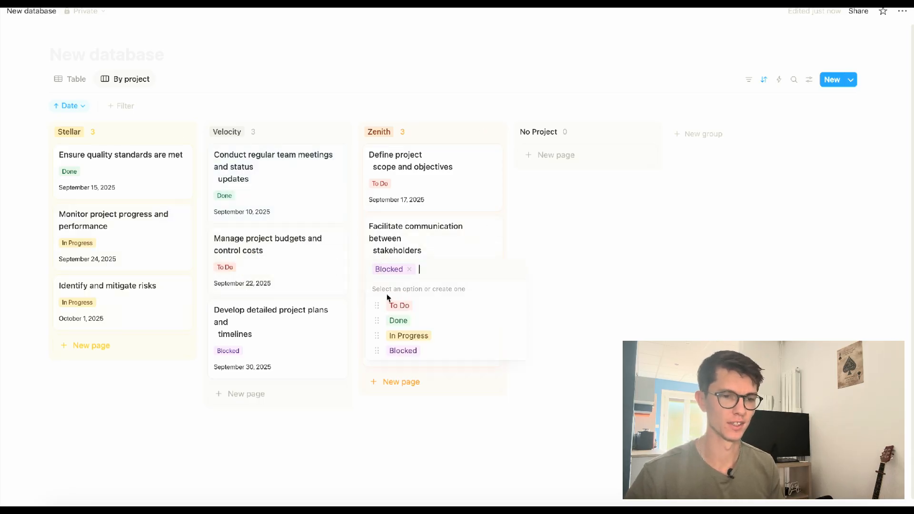
click(404, 321)
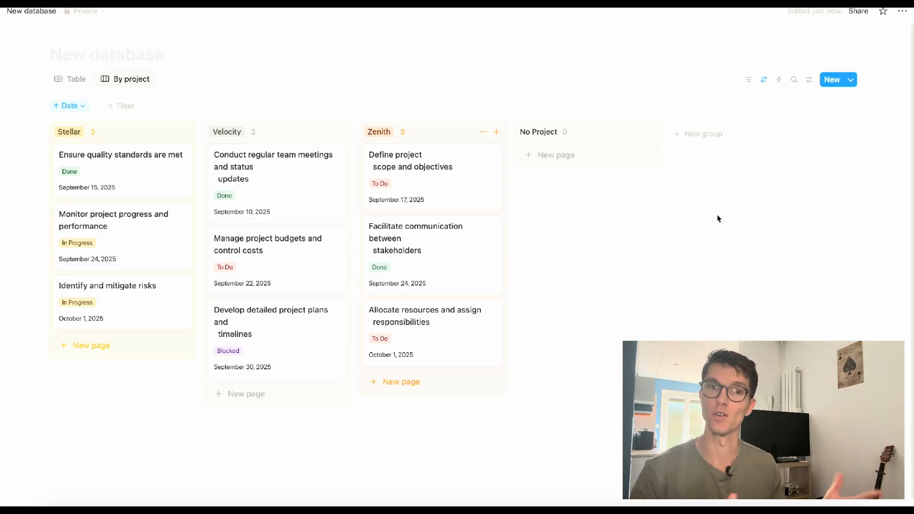
Filter the By project board to show only tasks whose Status is not Done
click(750, 78)
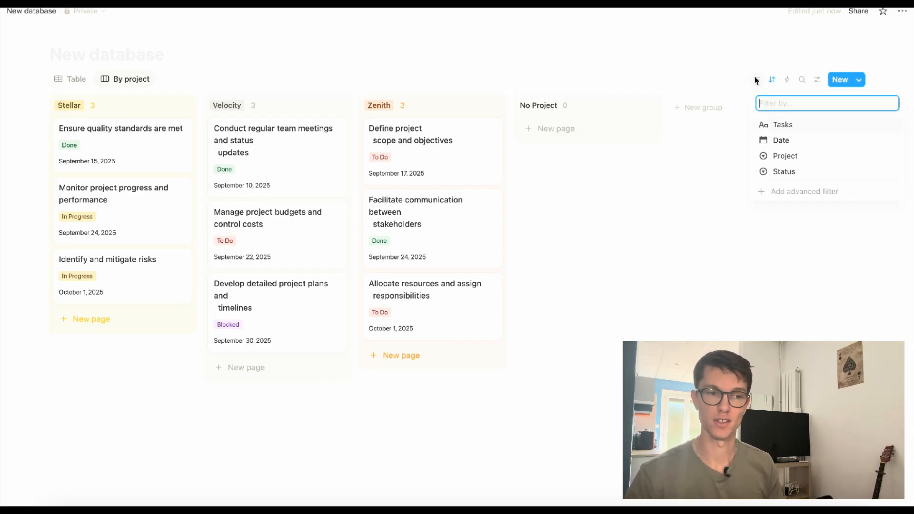
click(784, 171)
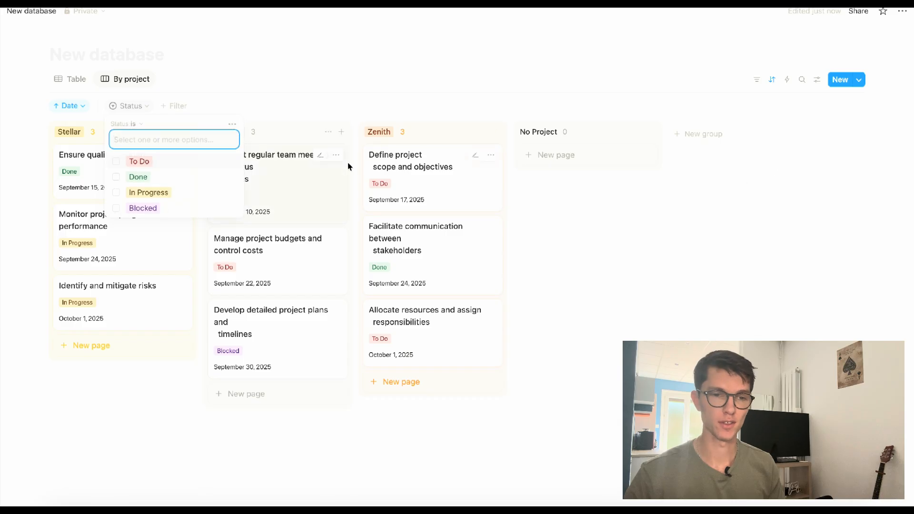
click(140, 124)
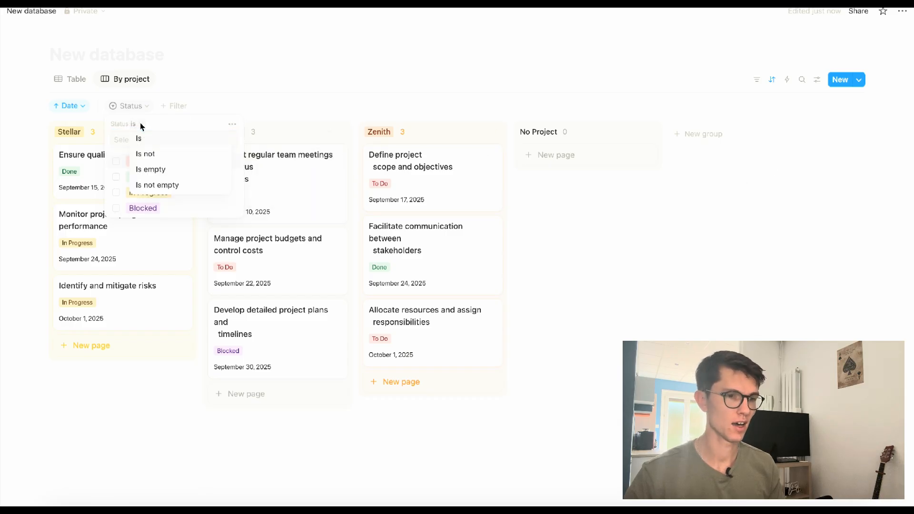
click(153, 153)
click(117, 177)
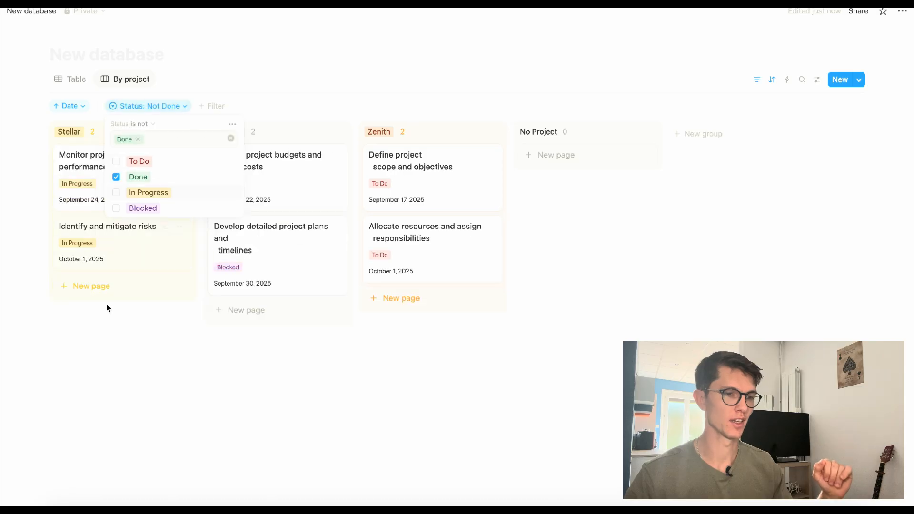
click(108, 345)
Set the "Develop detailed project plans and timelines" card to Done, and add and discard a blank page in the Velocity group
click(227, 269)
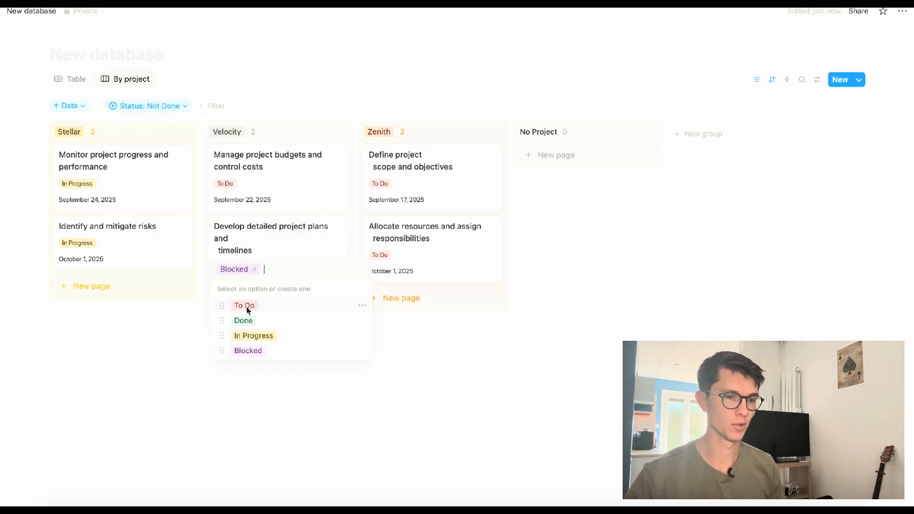
click(246, 318)
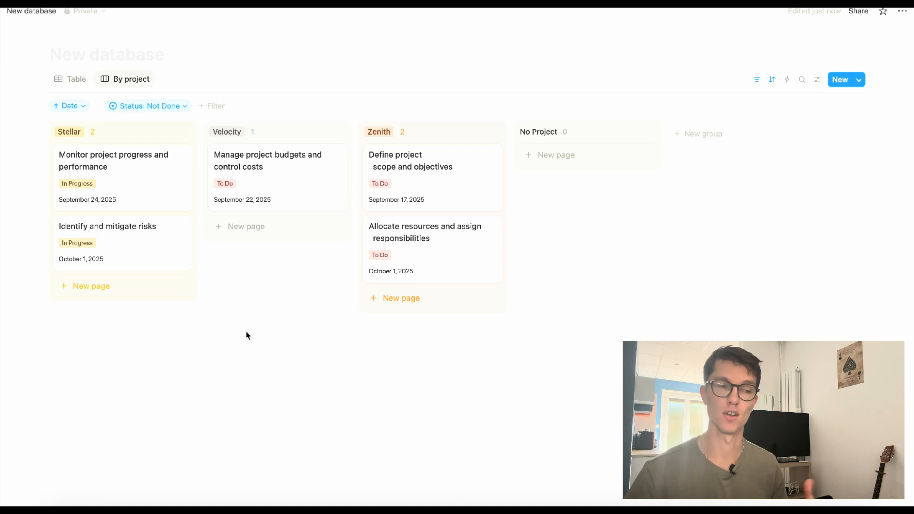
click(262, 234)
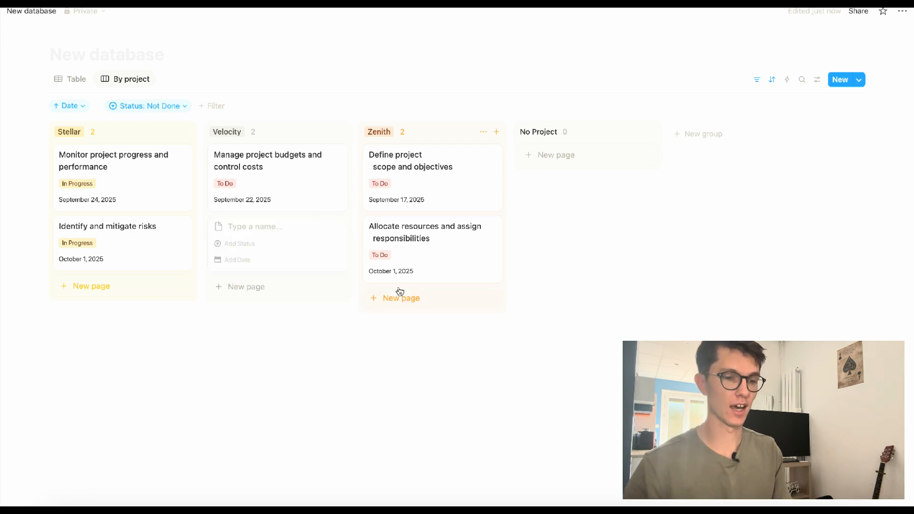
key(Escape)
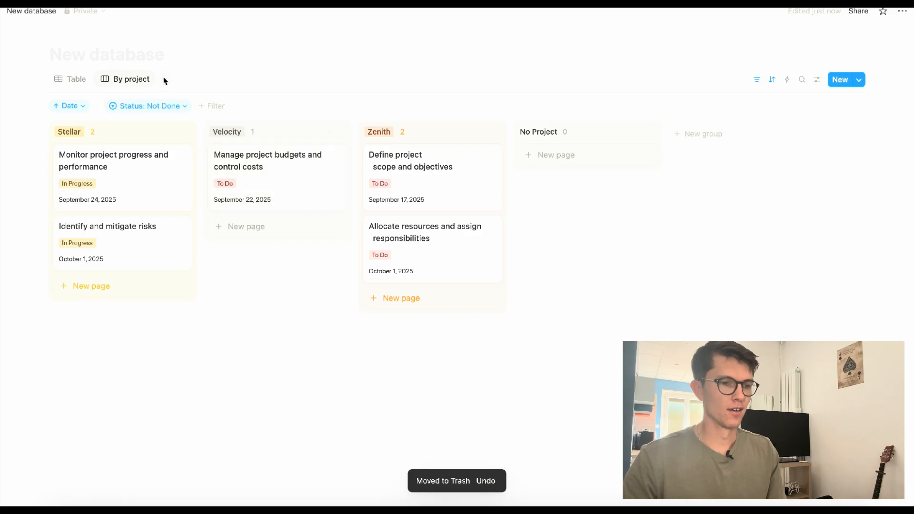
Add a Calendar view to the database, keeping its default name and layout settings
click(73, 79)
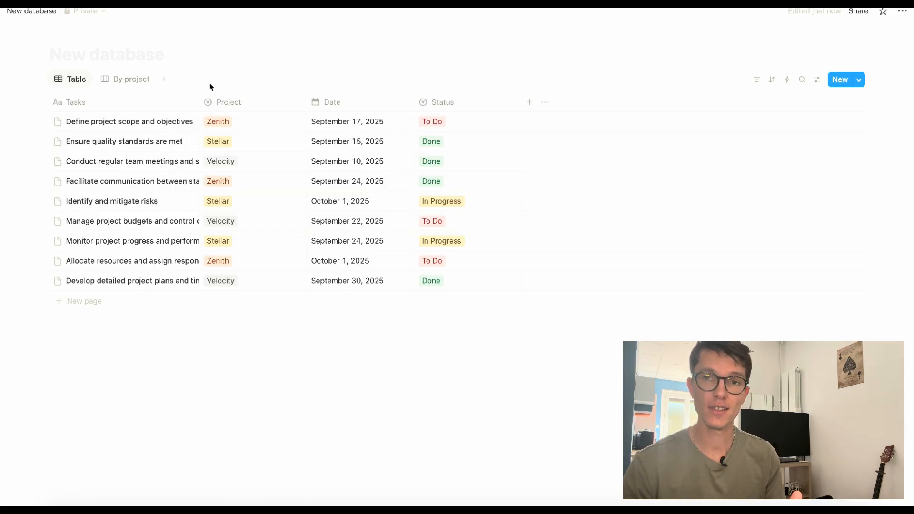
click(165, 79)
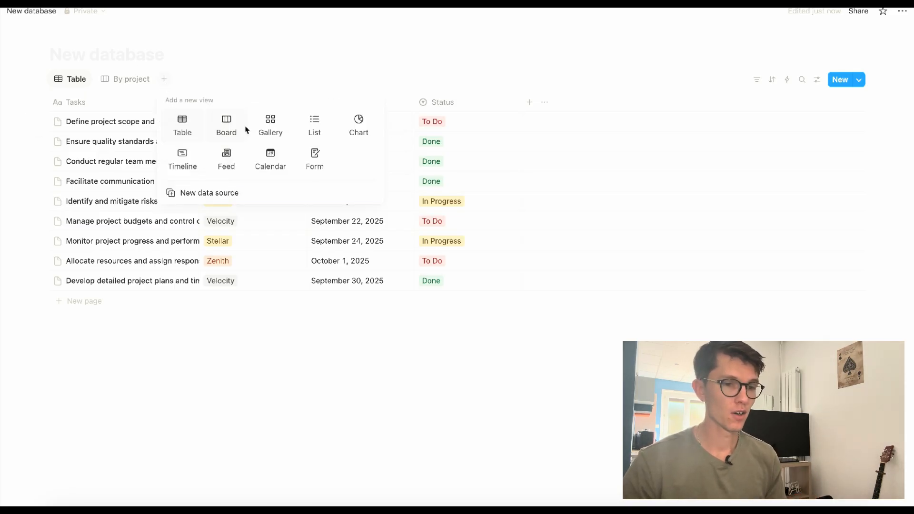
click(271, 155)
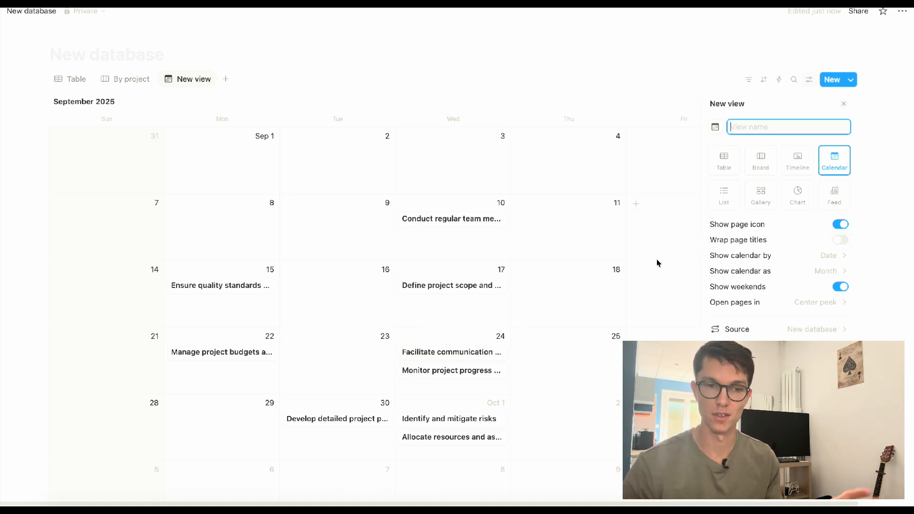
click(843, 104)
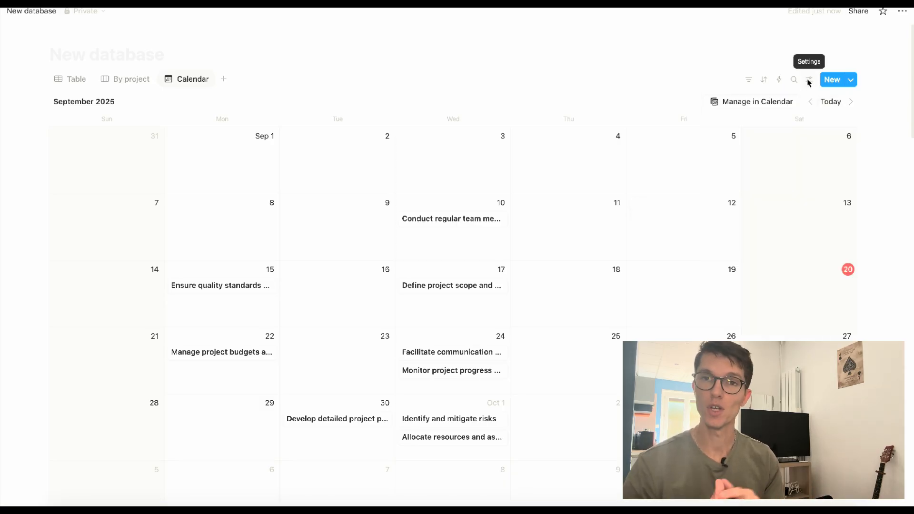
Show the Project and Status properties on the calendar entries
click(809, 81)
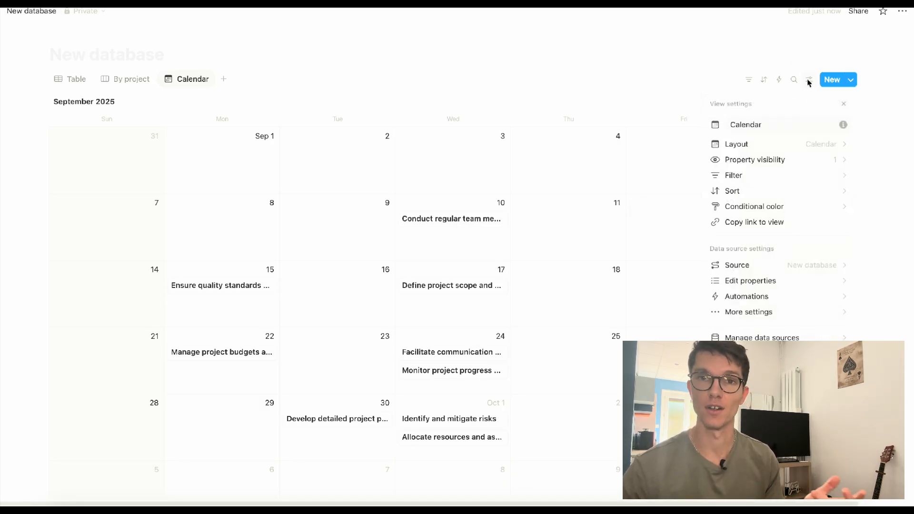
click(771, 164)
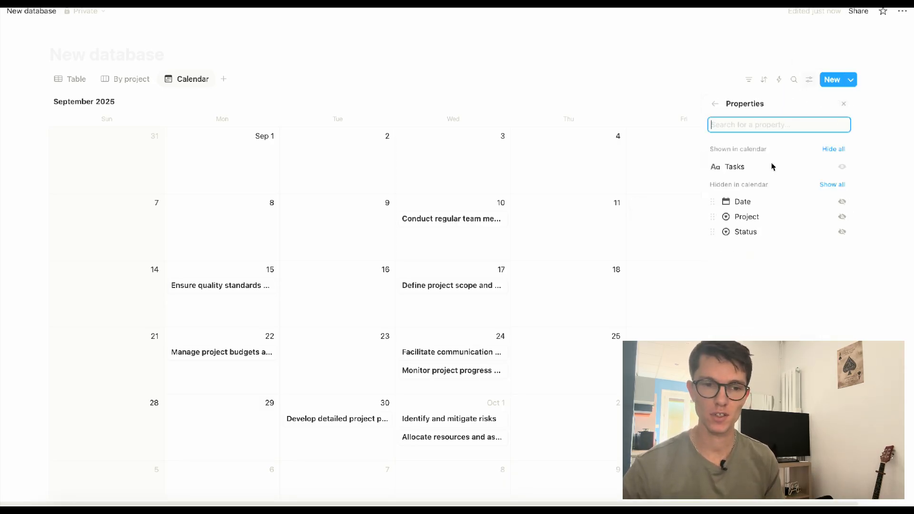
click(842, 217)
click(842, 232)
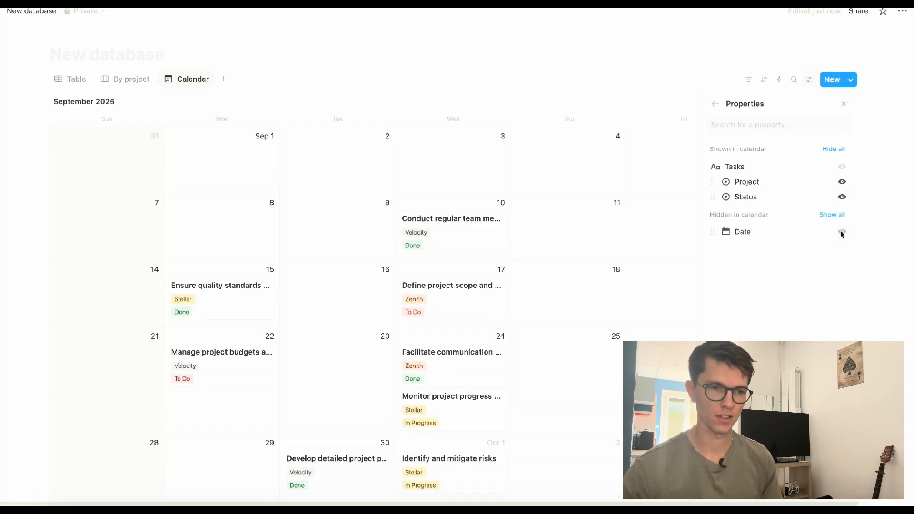
Add a blank page on September 12 in the calendar, open it, and delete it
click(636, 202)
key(Escape)
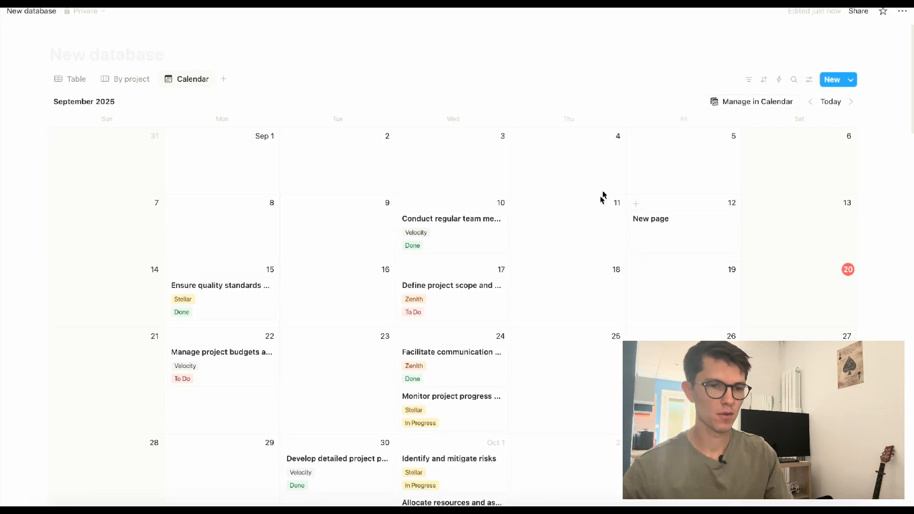
click(674, 252)
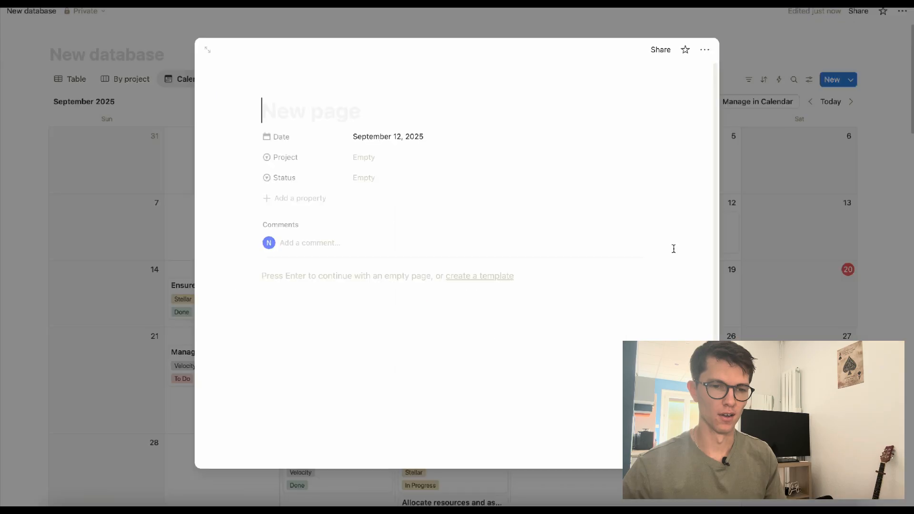
key(Escape)
drag(668, 193, 666, 235)
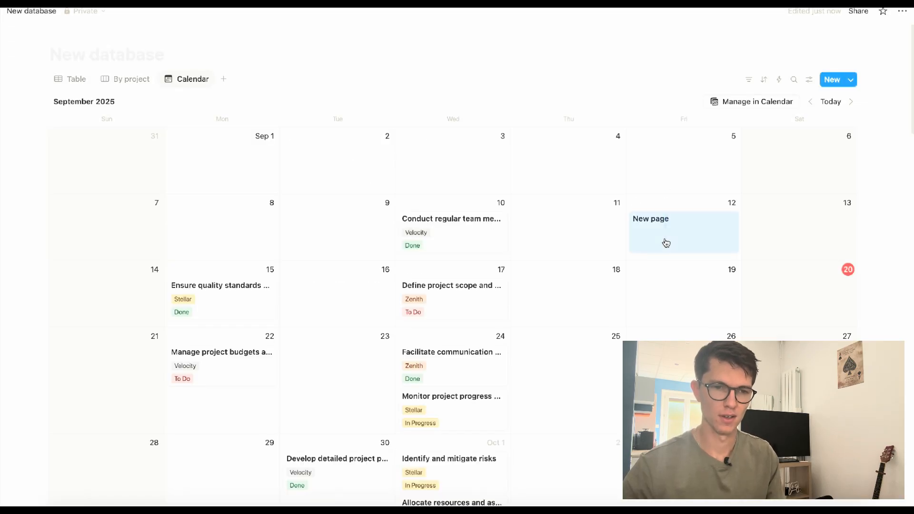
key(BackSpace)
Reschedule "Identify and mitigate risks" to October 9 and "Monitor project progress and performance" to September 18 in the calendar
scroll(470, 351, down, 3)
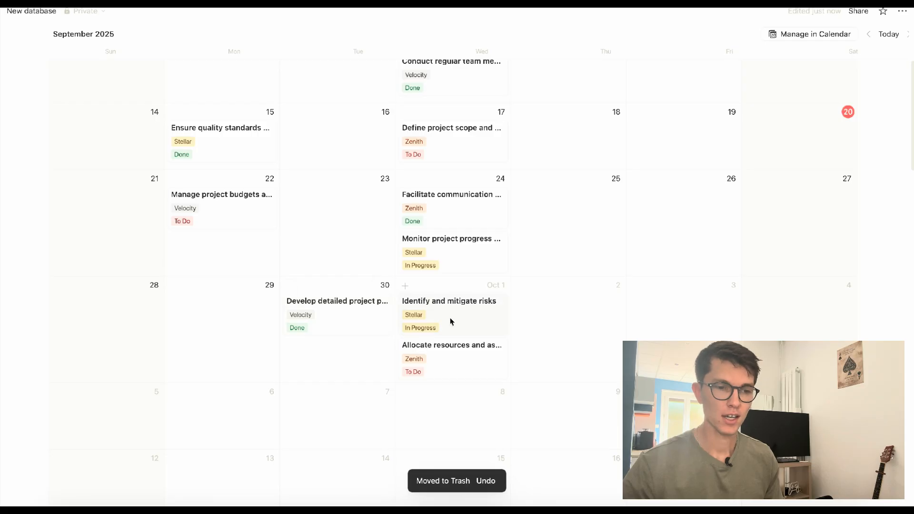
drag(449, 317, 561, 434)
drag(481, 259, 614, 166)
scroll(567, 285, up, 3)
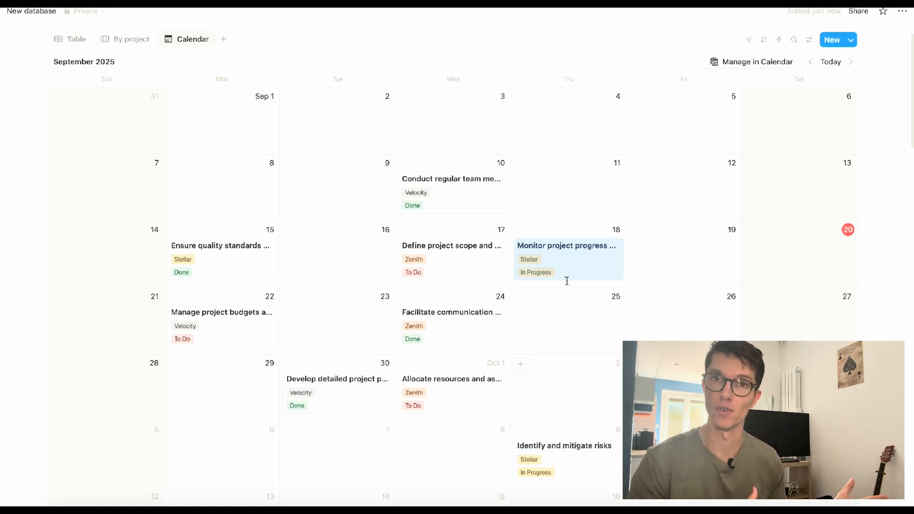
scroll(285, 147, up, 2)
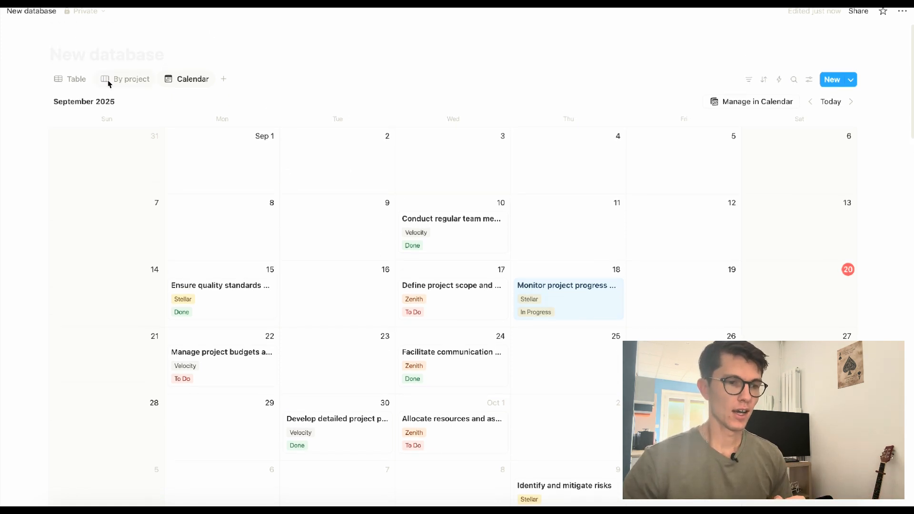
Add a second Board view to the database and compare it with the By project board
click(84, 84)
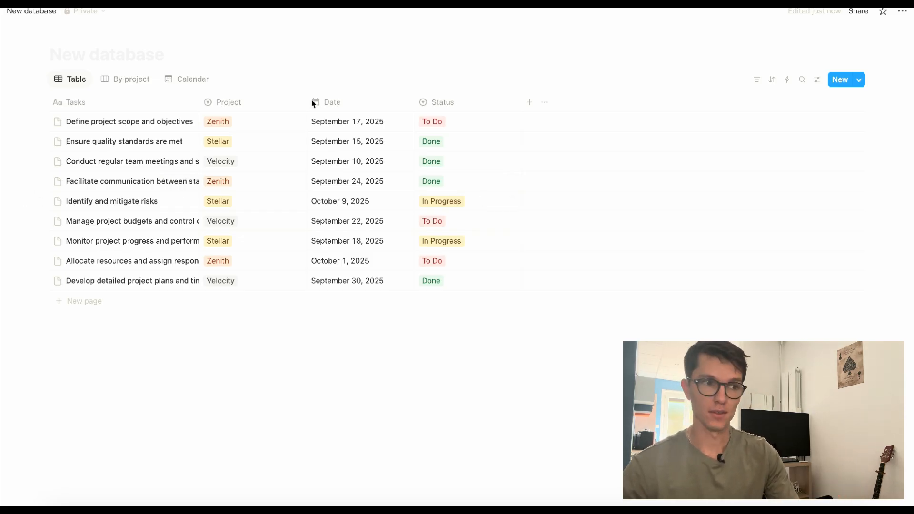
click(225, 79)
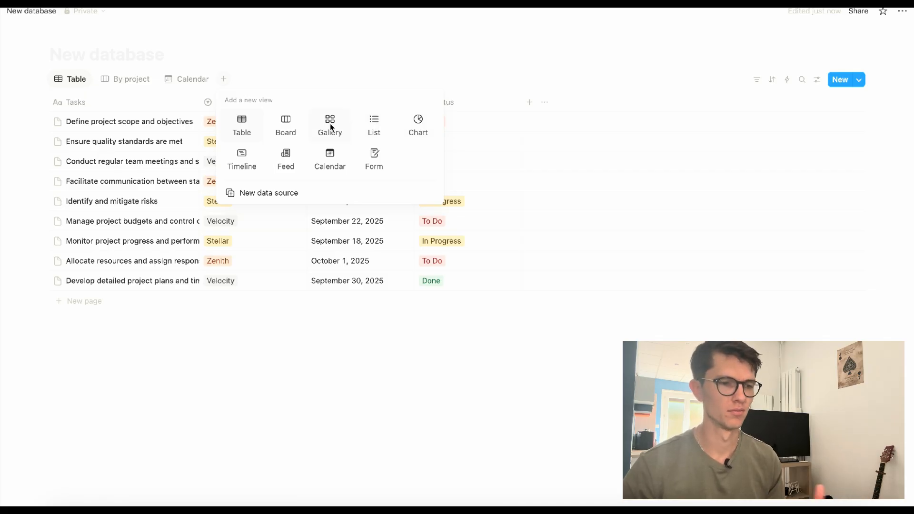
click(283, 132)
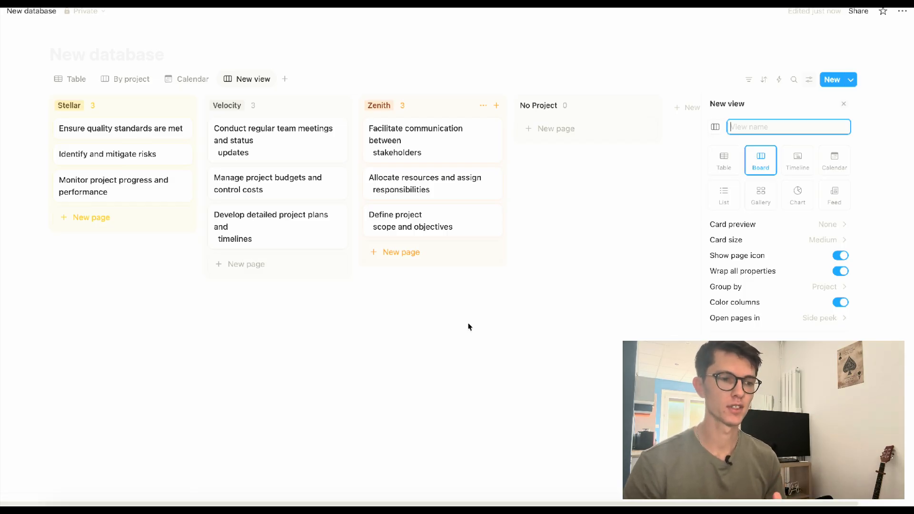
click(138, 79)
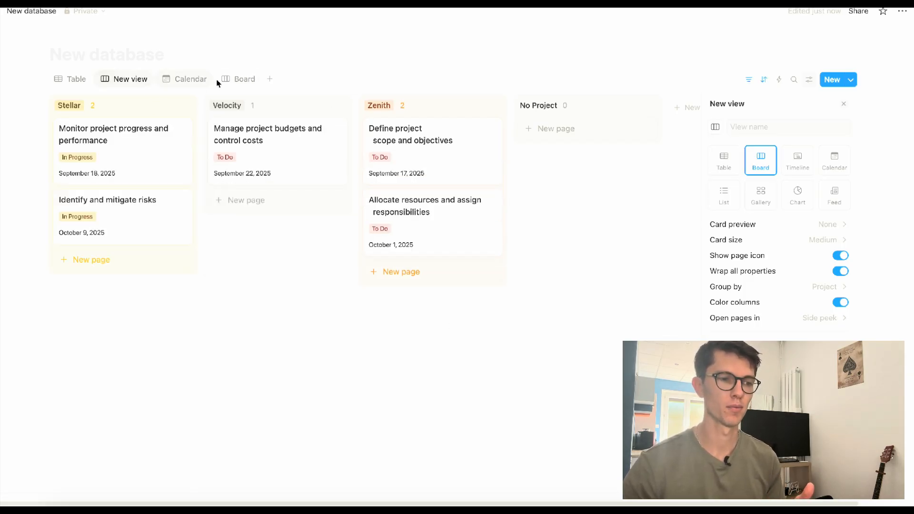
click(232, 81)
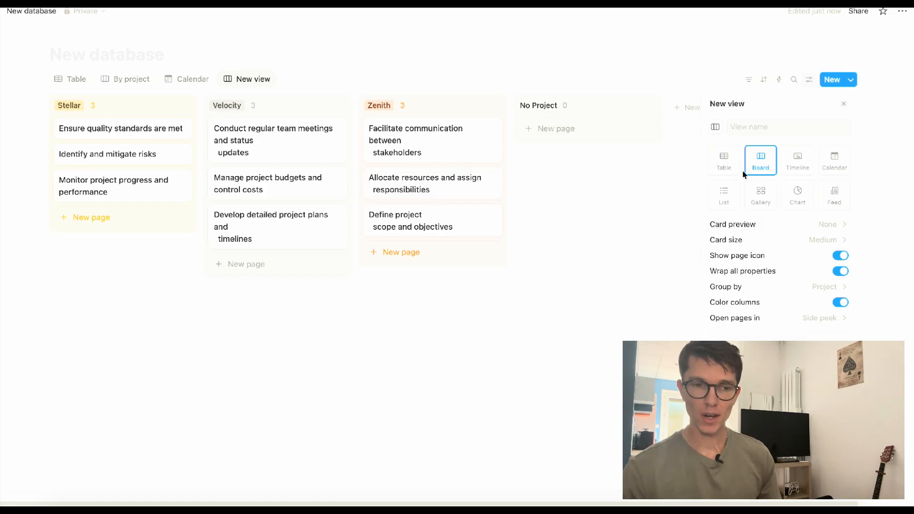
Group the new board by Status and order its columns as To Do, In Progress, Done
click(781, 291)
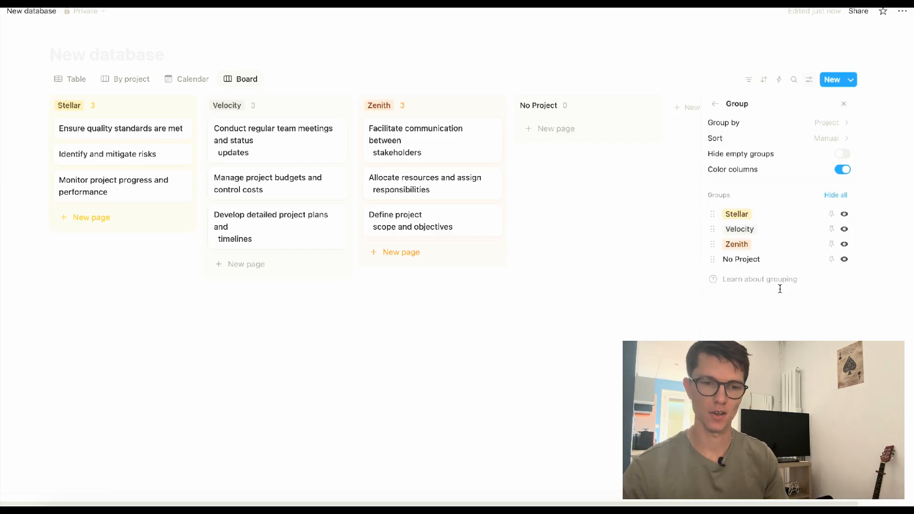
click(714, 104)
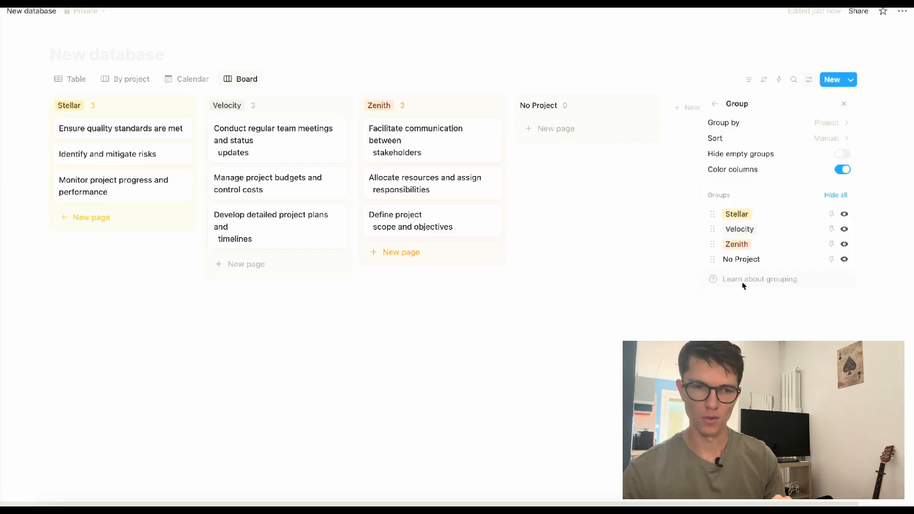
click(816, 123)
click(774, 192)
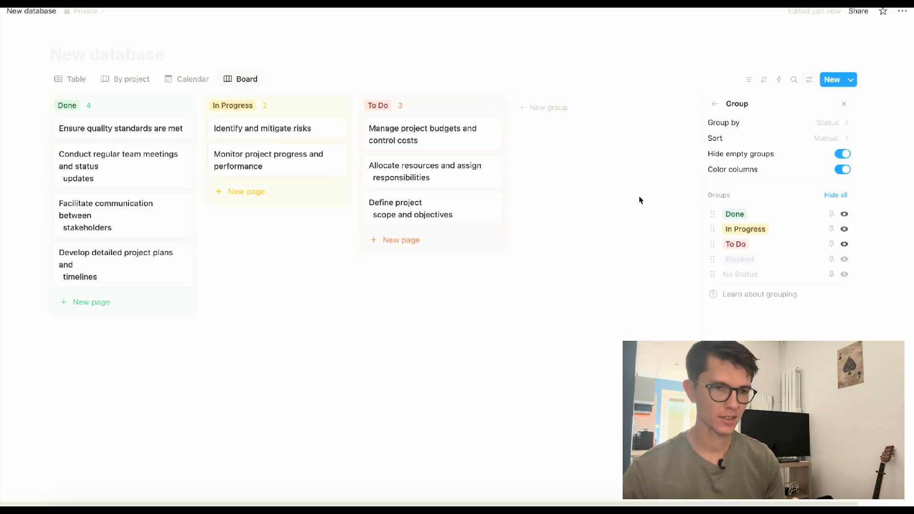
drag(147, 108, 402, 122)
drag(260, 108, 98, 108)
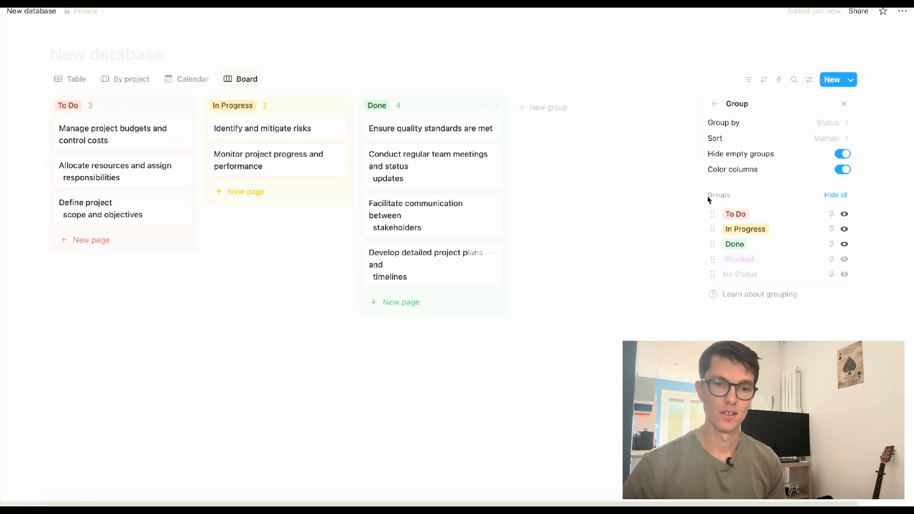
Show the Date and Project properties on the cards of the status-grouped board
click(714, 103)
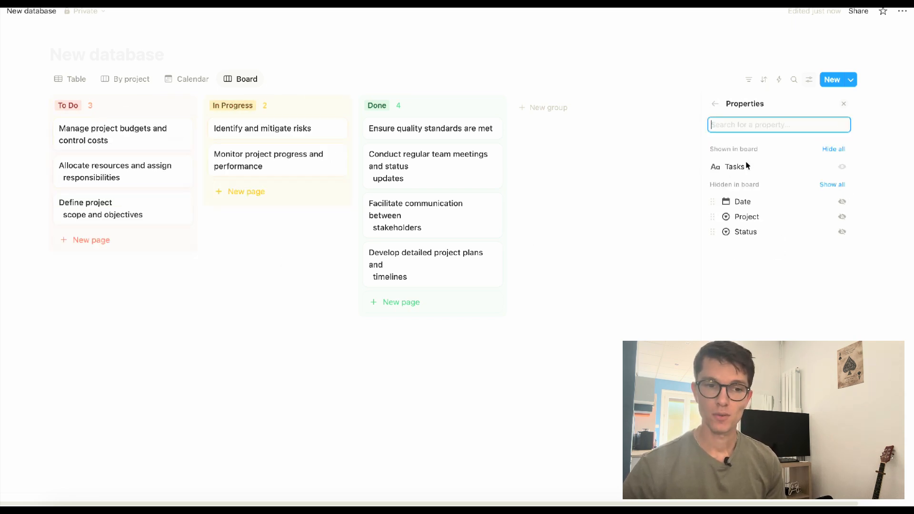
click(745, 162)
click(841, 202)
click(842, 217)
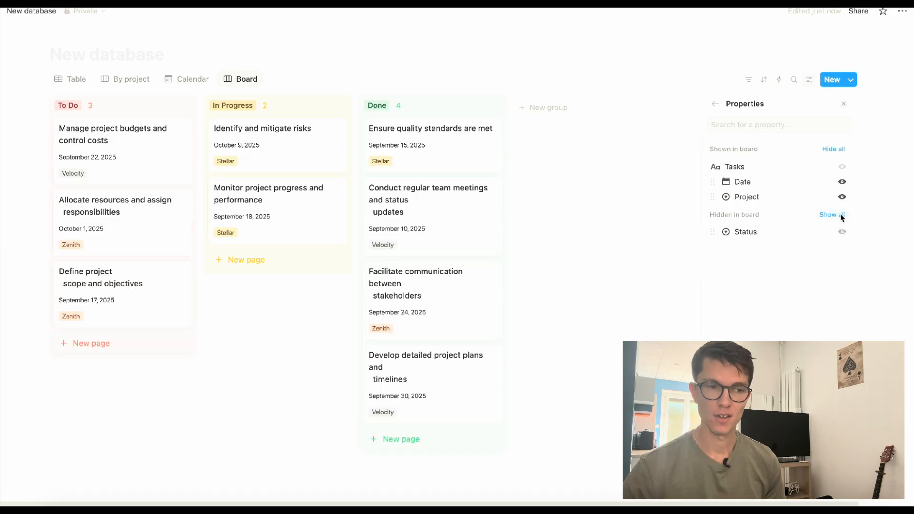
Move "Define project scope and objectives" to Done and back to To Do, and move "Facilitate communication between stakeholders" to In Progress
click(599, 201)
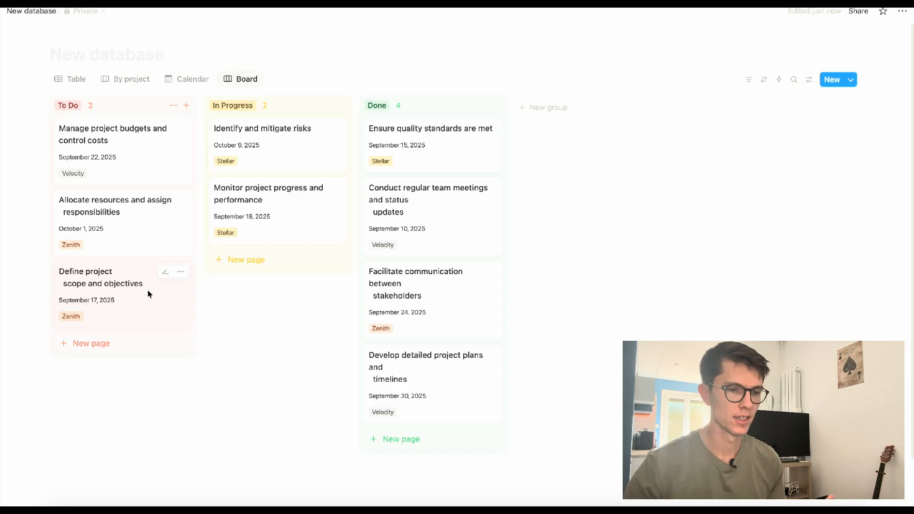
drag(147, 294, 436, 281)
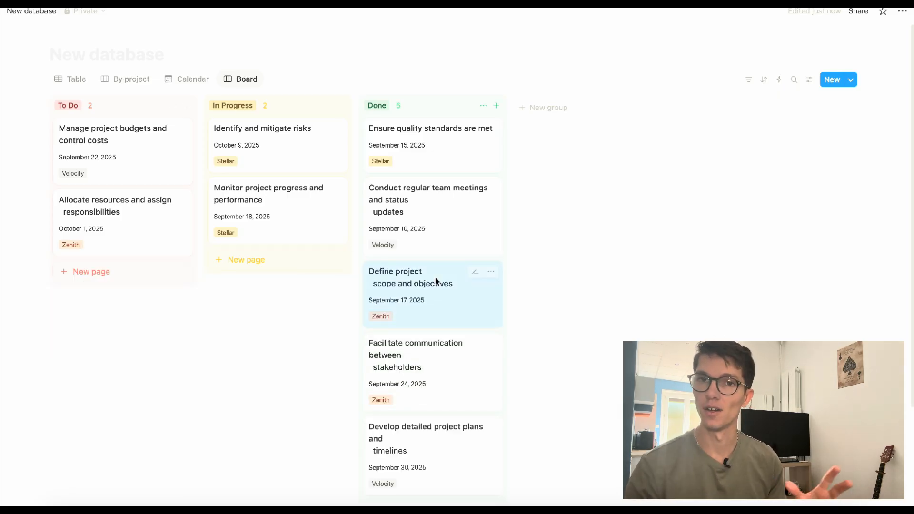
drag(430, 284, 113, 280)
drag(412, 304, 307, 267)
Review the tasks in the Table, By project and Calendar views, ending on the table
click(72, 78)
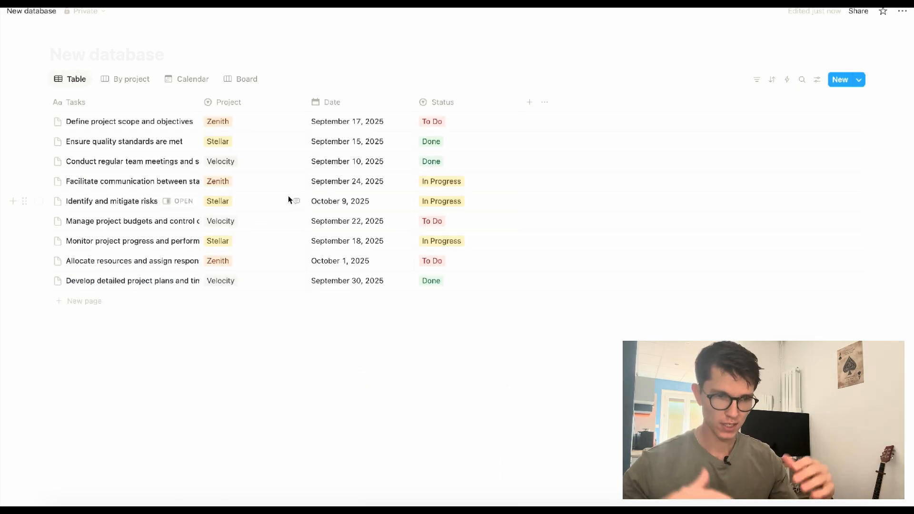
click(142, 88)
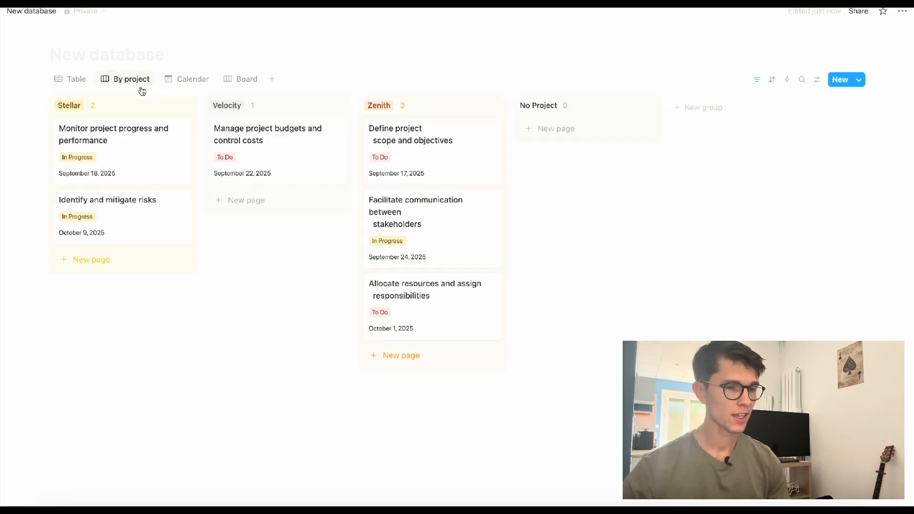
click(196, 82)
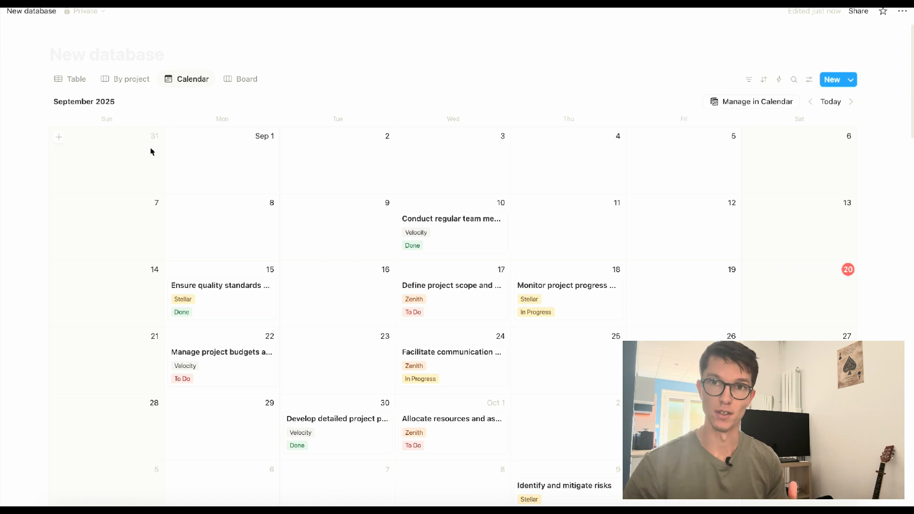
click(74, 79)
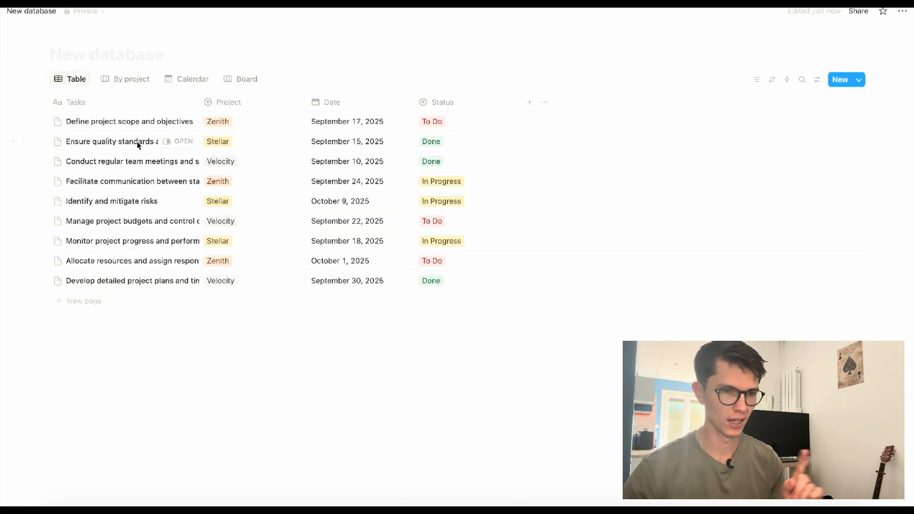
Open "Manage project budgets and control costs" from the By project board and write "Details about the task" in its page body
click(138, 82)
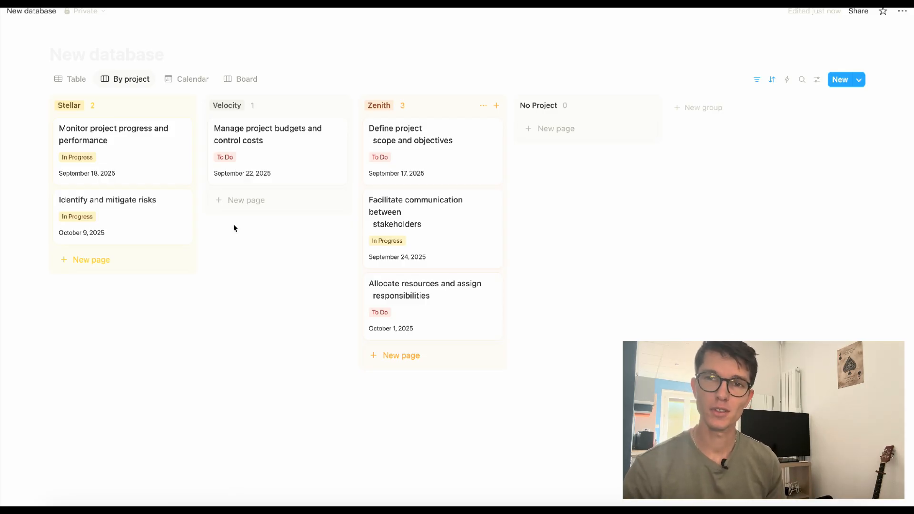
click(279, 157)
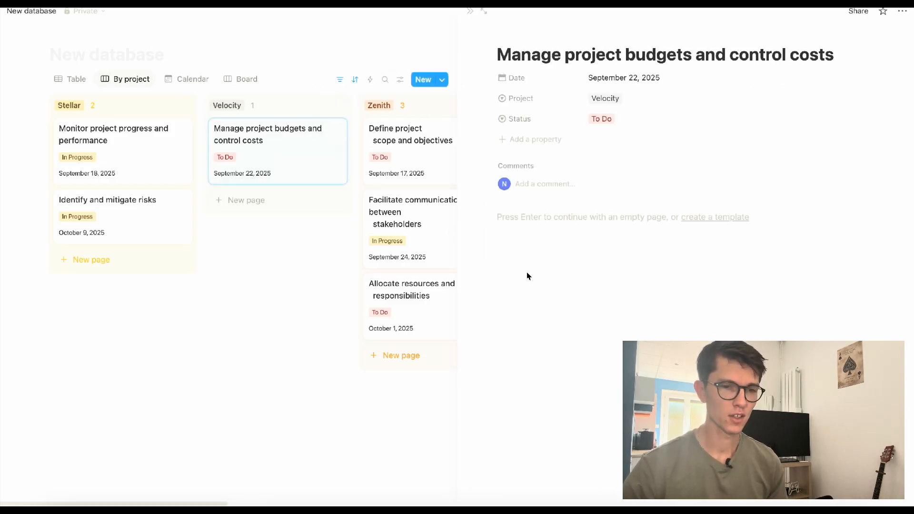
key(Return)
text(Det)
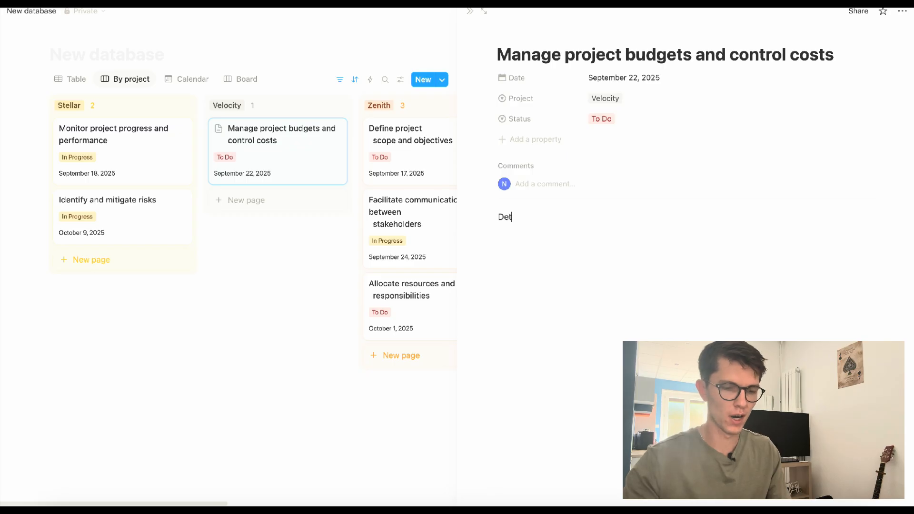
text(ails about the task)
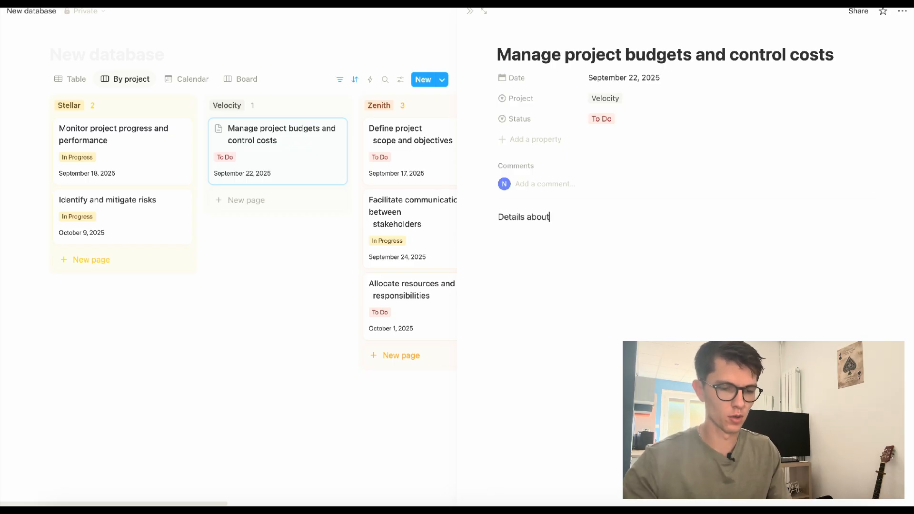
key(Return)
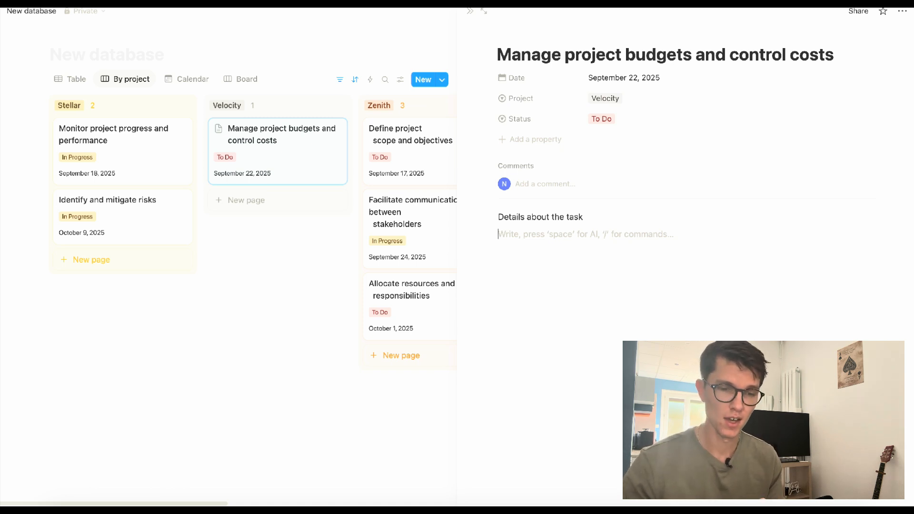
Add a to-do list below the details line with "Sub task A" as its first item
text(/)
key(Down)
key(Down)
key(Down)
key(Down)
key(Down)
key(Down)
key(Down)
key(Down)
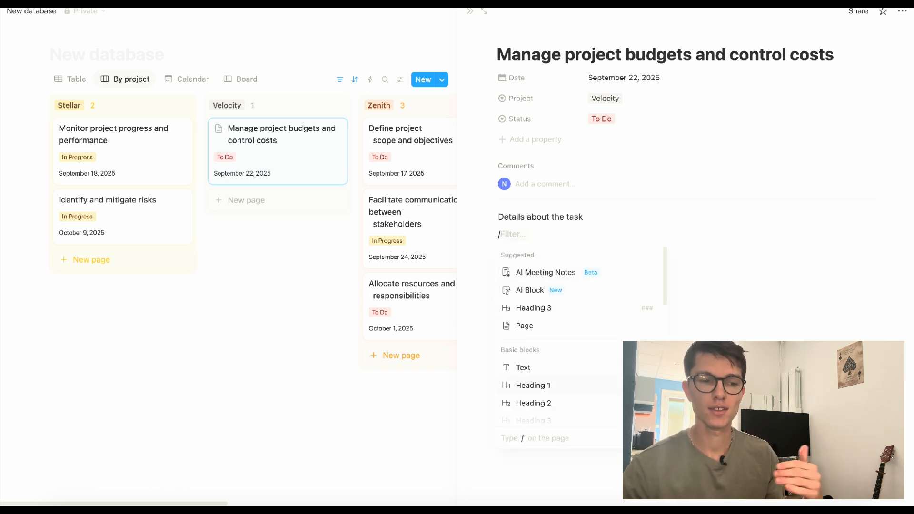
key(Down)
key(Down)
key(Down)
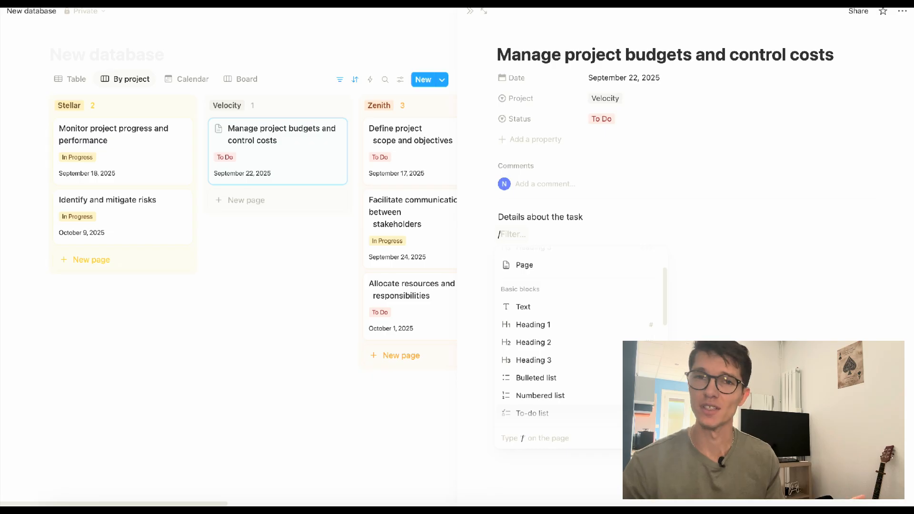
key(Return)
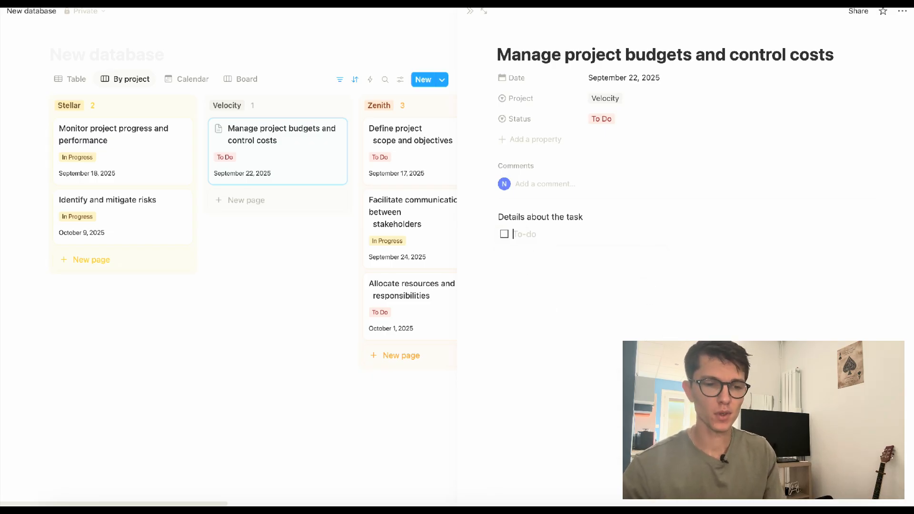
text(Sub )
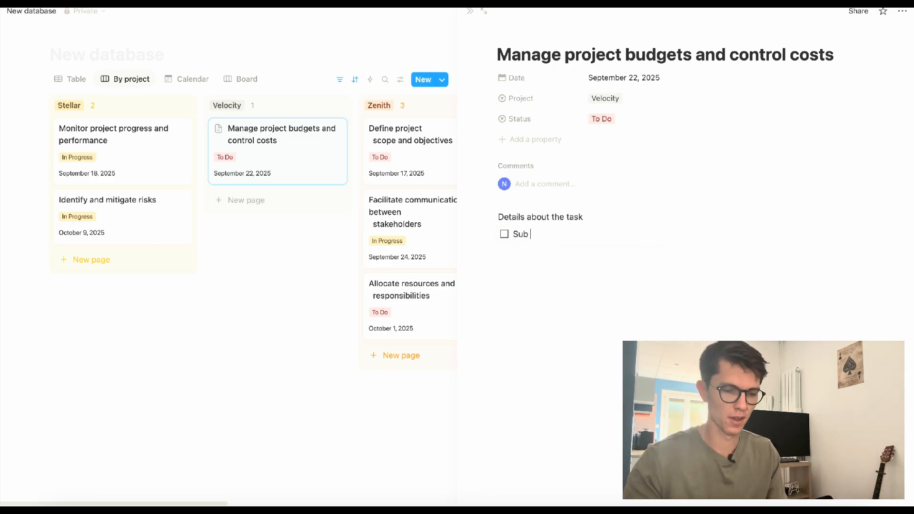
text(ta)
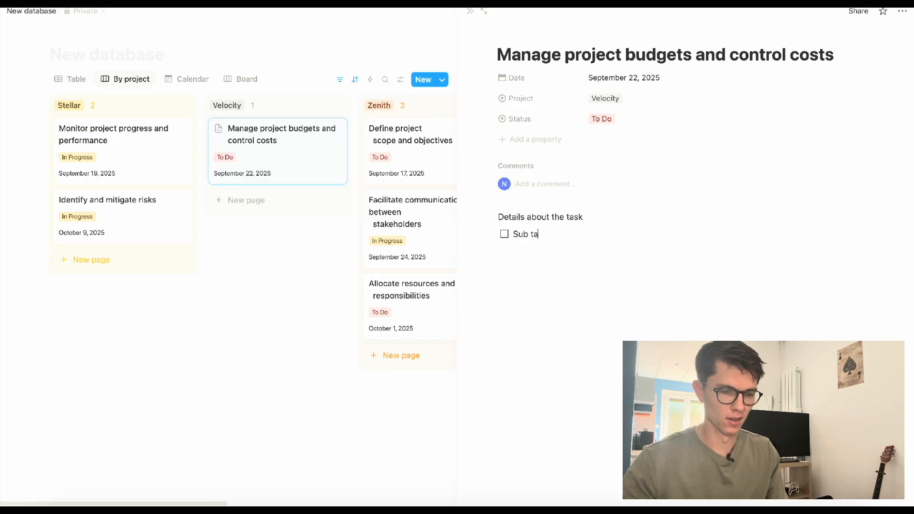
text(kssk A)
key(Return)
Add "Sub Task B" as the second to-do item, check off "Sub task A" and close the task page
text(Sub)
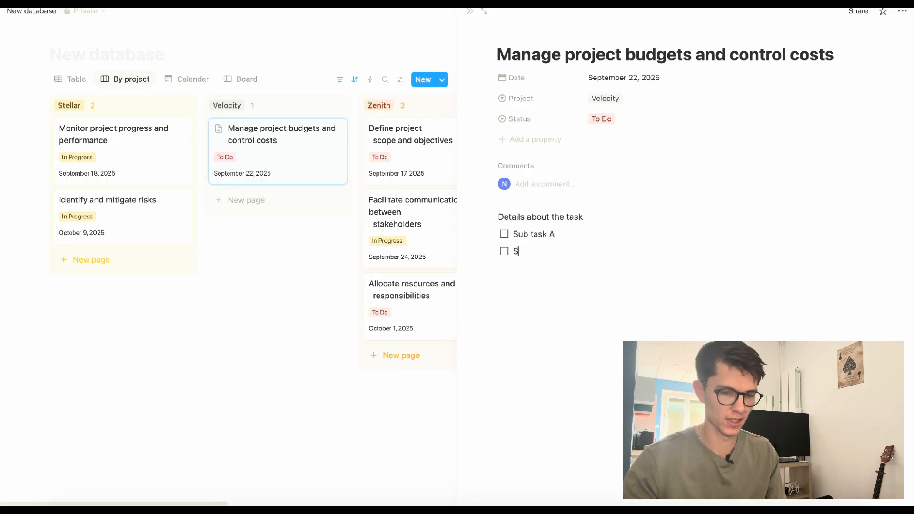
text( b)
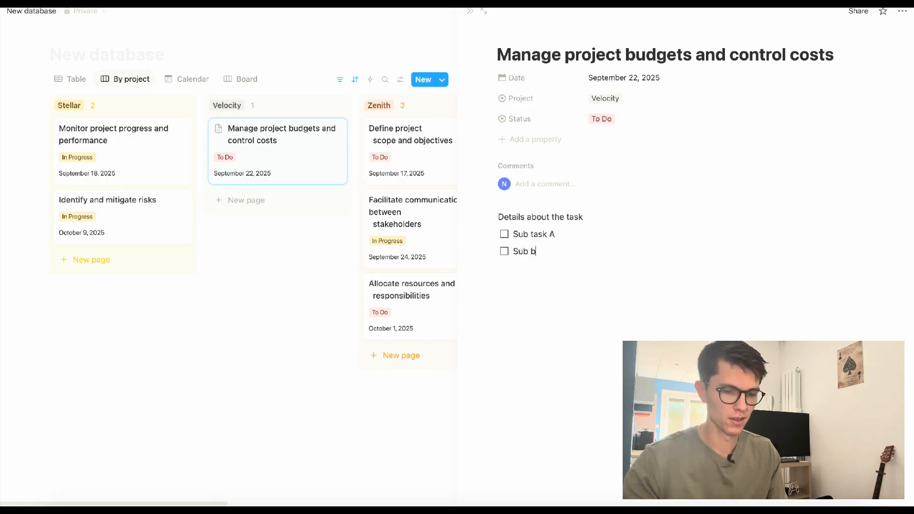
text( Task B)
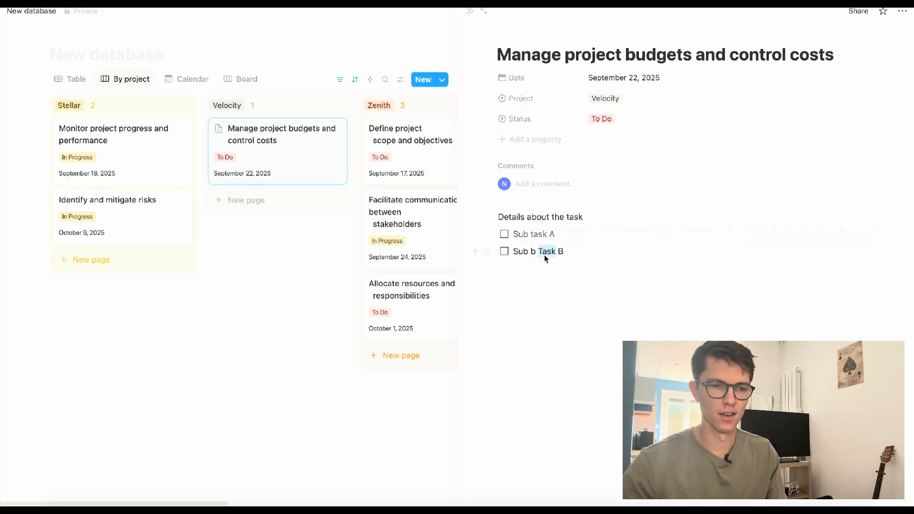
double_click(544, 254)
click(538, 253)
key(BackSpace)
key(BackSpace)
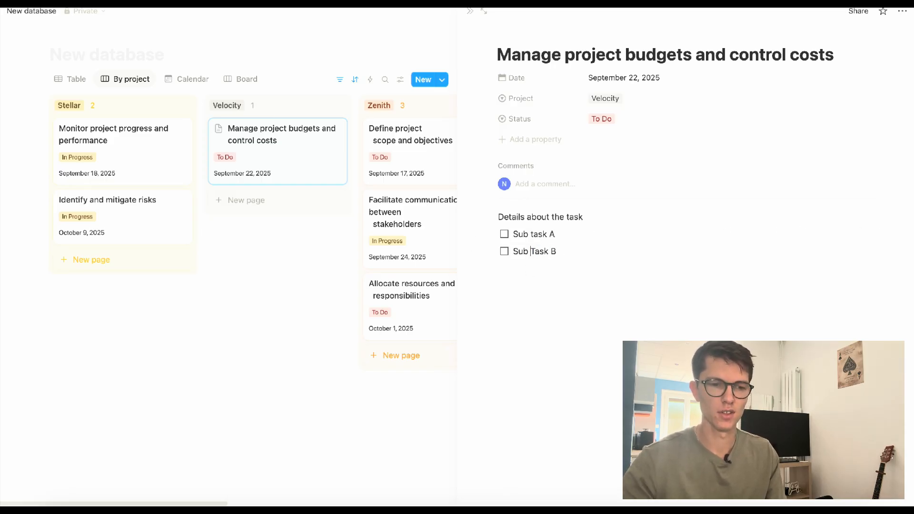
click(504, 234)
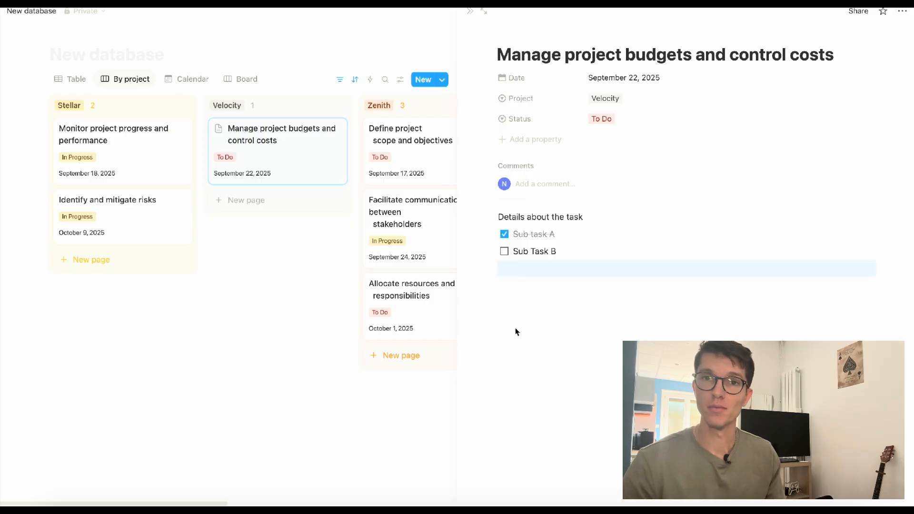
click(398, 413)
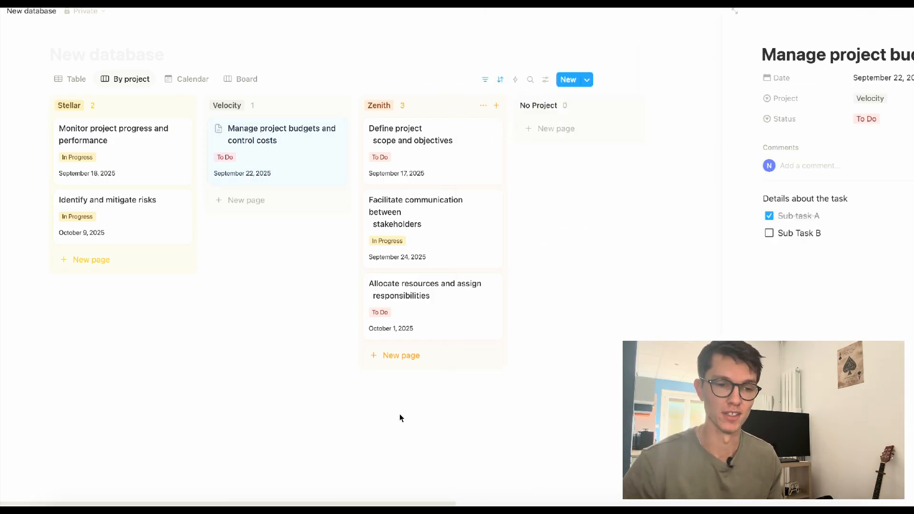
Insert a blank sub-page below the to-do items of "Manage project budgets and control costs" and return to the board
click(287, 148)
click(560, 277)
text(/)
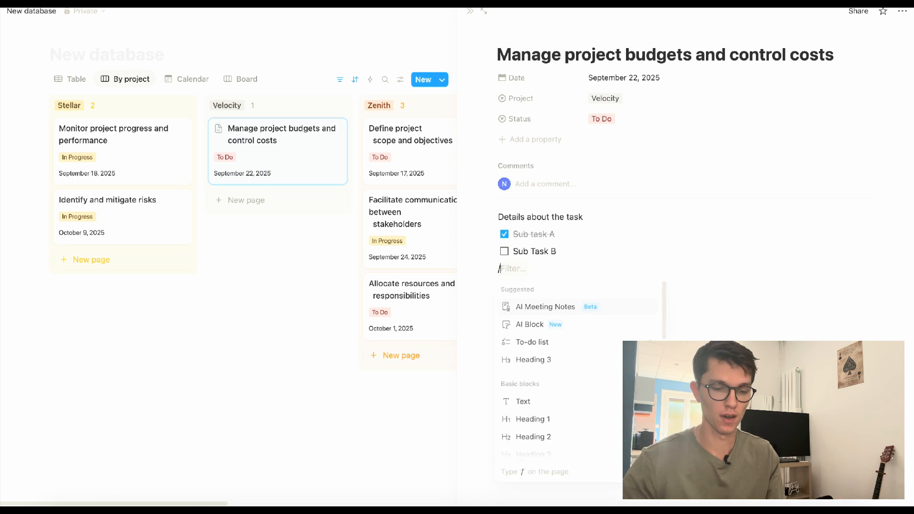
text(page)
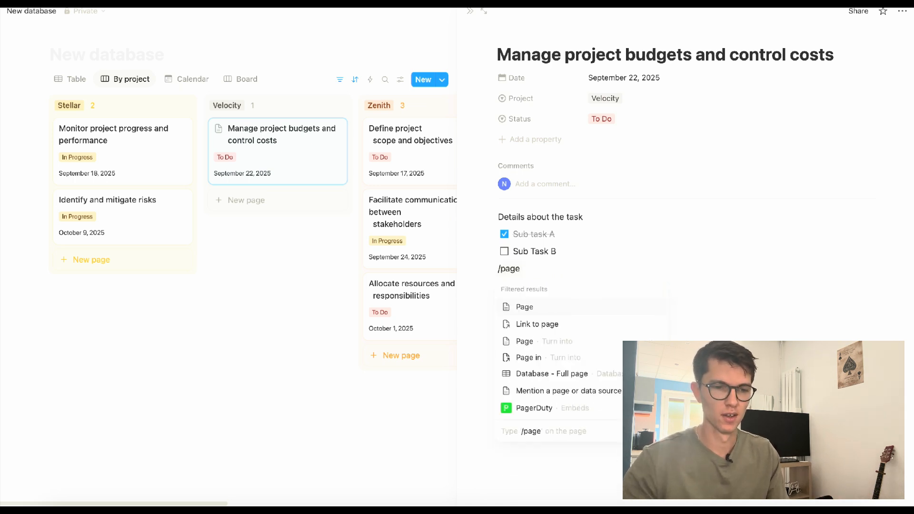
key(Return)
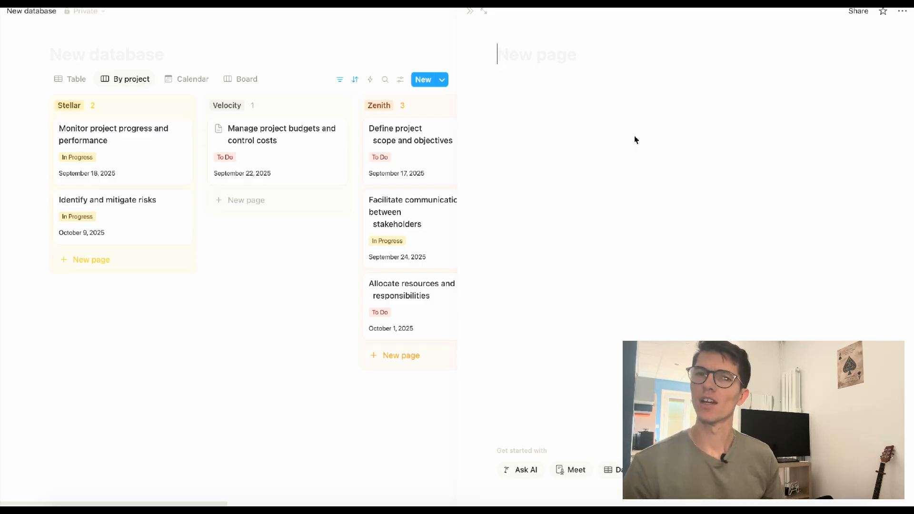
click(469, 11)
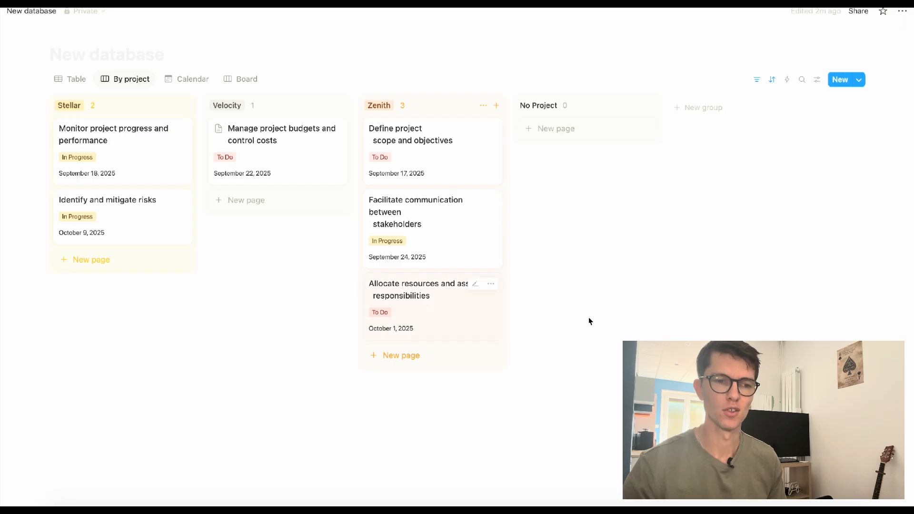